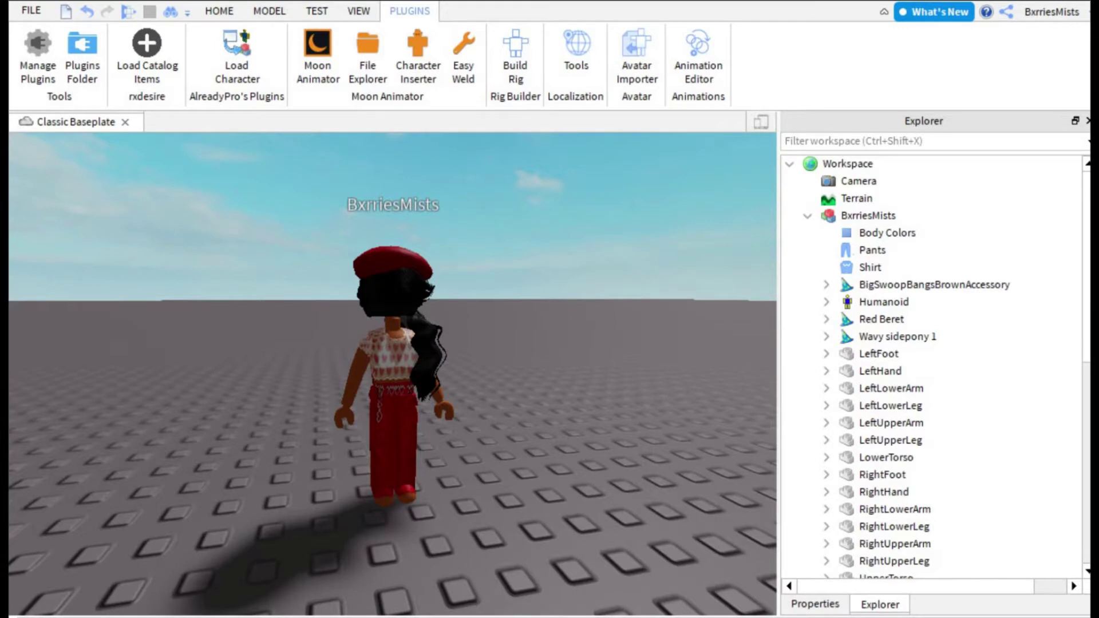
- Collapse the Head entry so the character's body parts show as a compact list
scroll(393, 374, down, 1)
scroll(392, 374, up, 3)
scroll(392, 374, down, 3)
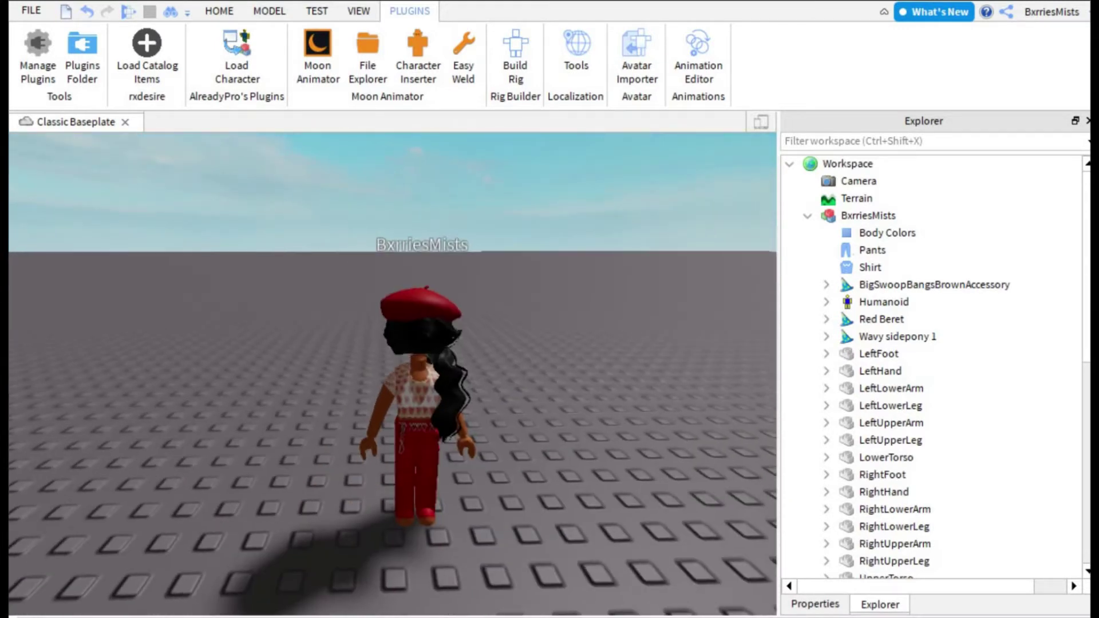
scroll(881, 250, down, 1)
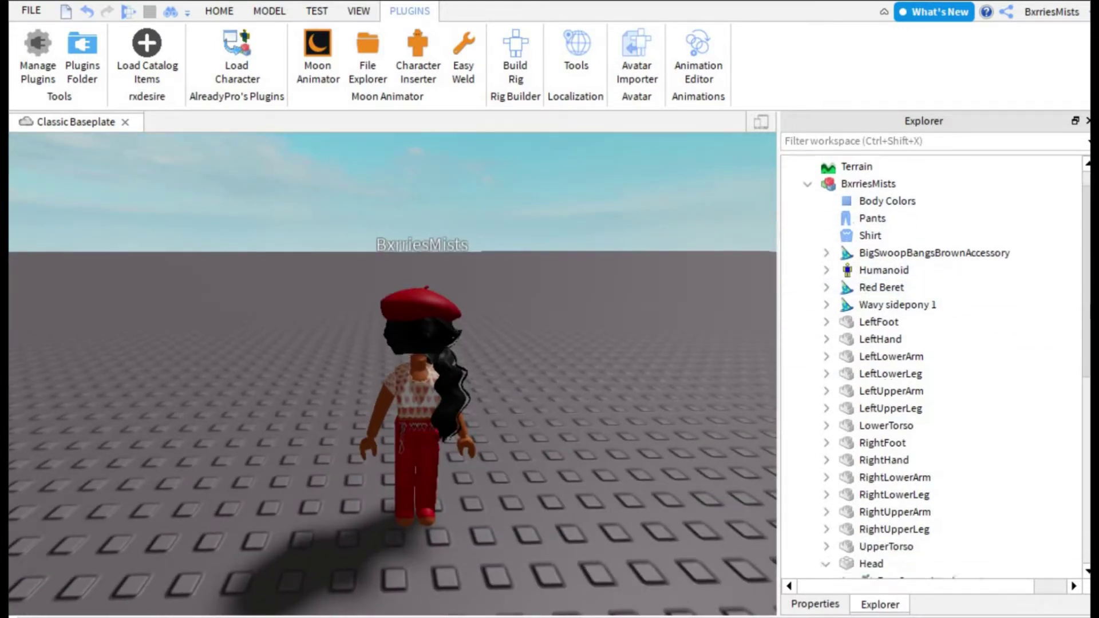
scroll(893, 435, down, 3)
click(826, 486)
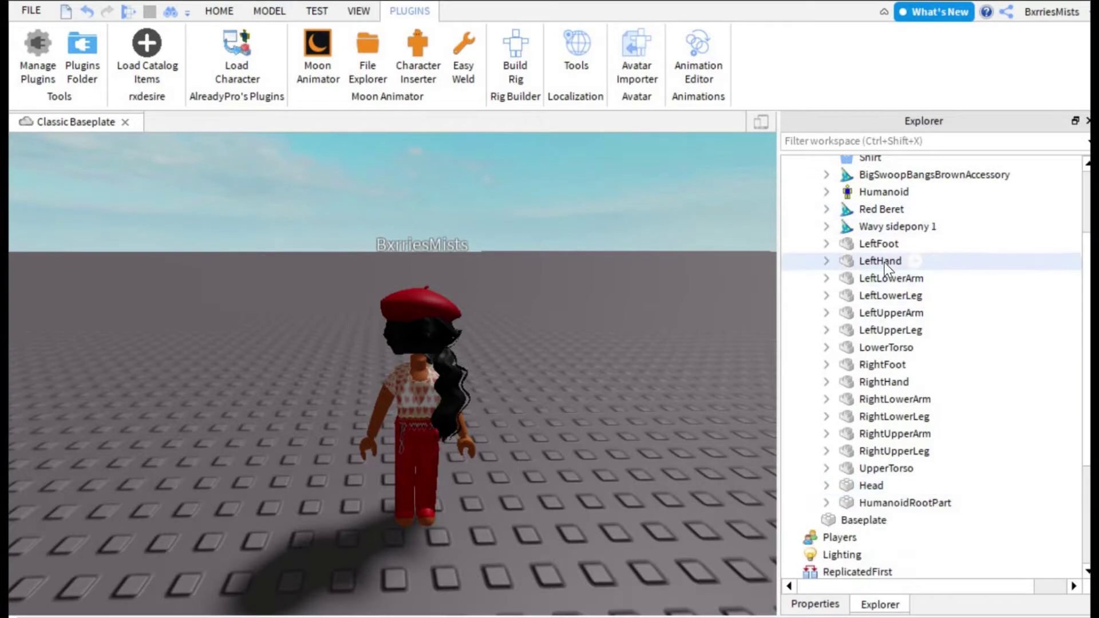
- Rotate the LeftFoot, LeftLowerLeg and LeftUpperLeg together so the leg swings backward, and move them back to the hip
click(882, 244)
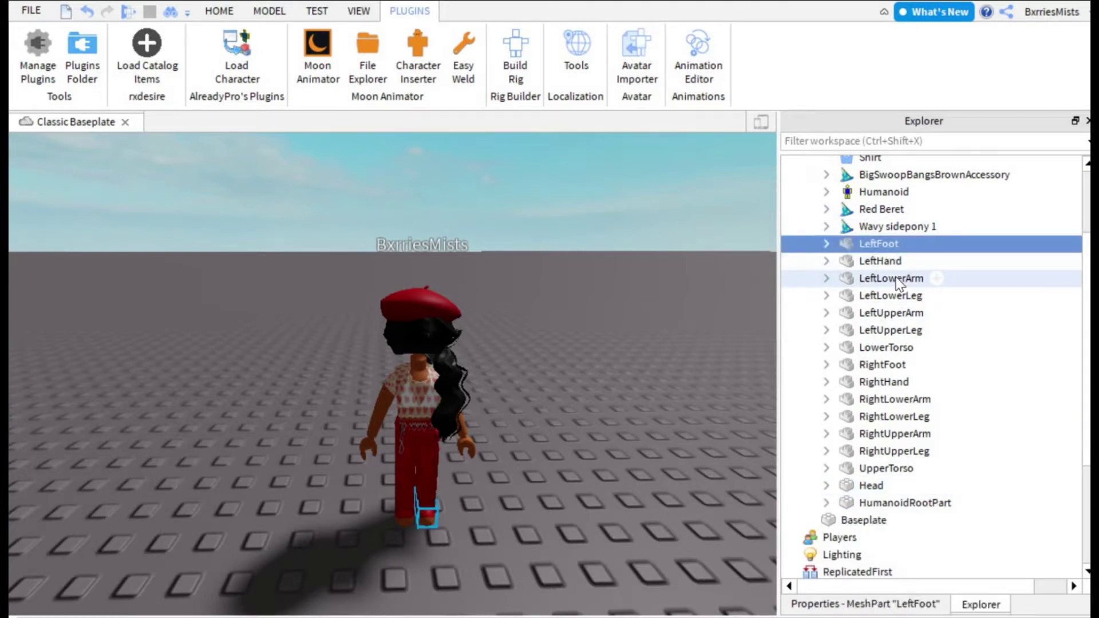
ctrl+click(897, 280)
ctrl+click(878, 278)
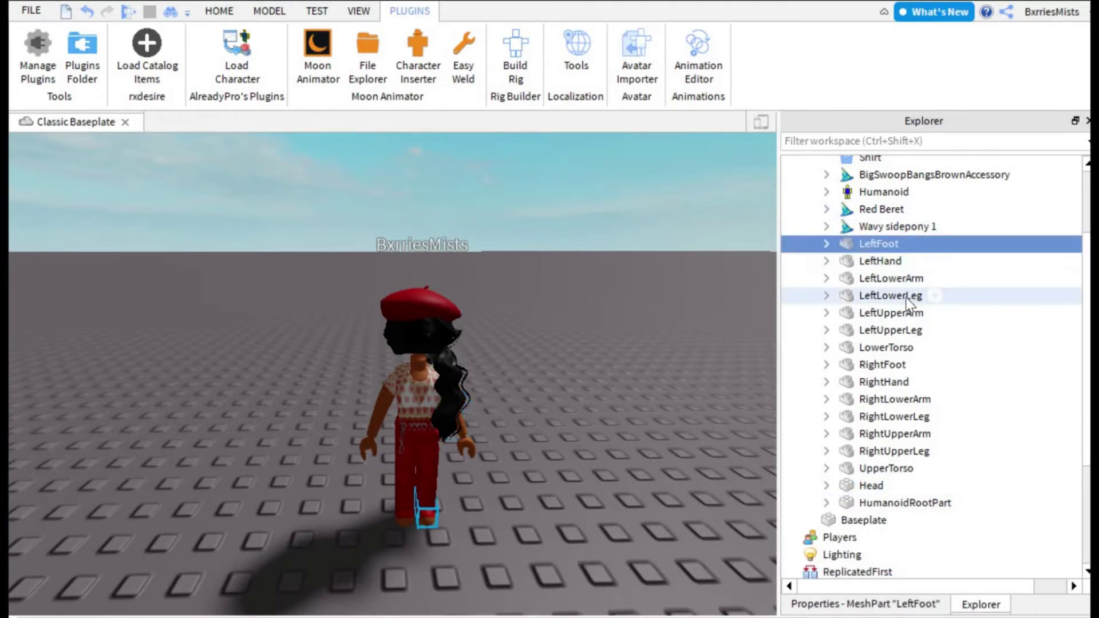
ctrl+click(904, 295)
ctrl+click(904, 332)
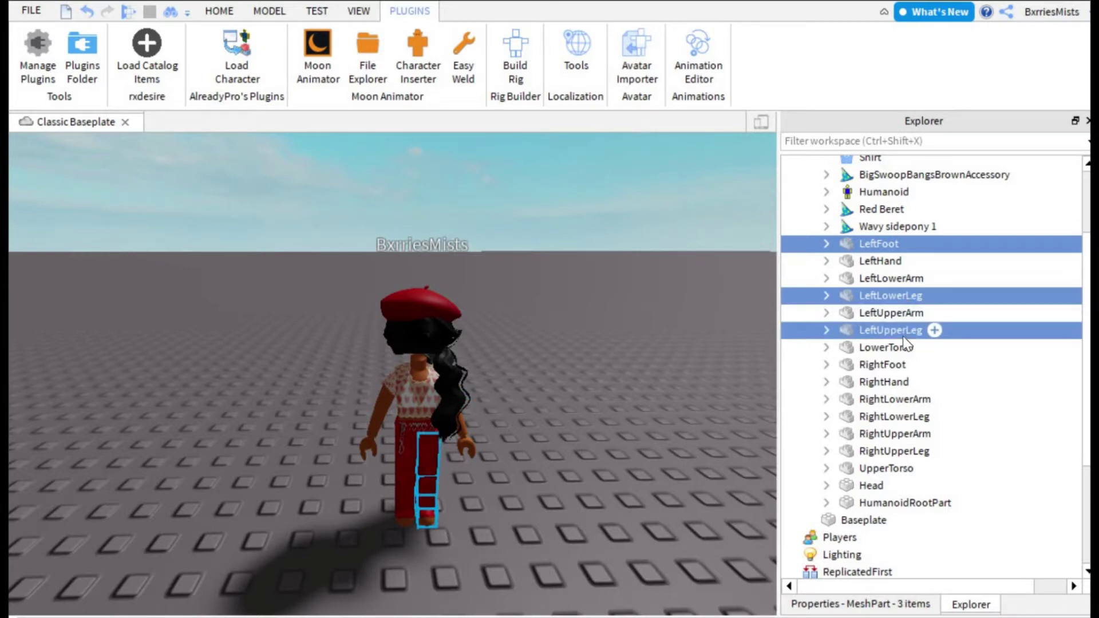
right_drag(393, 373, 257, 355)
click(269, 11)
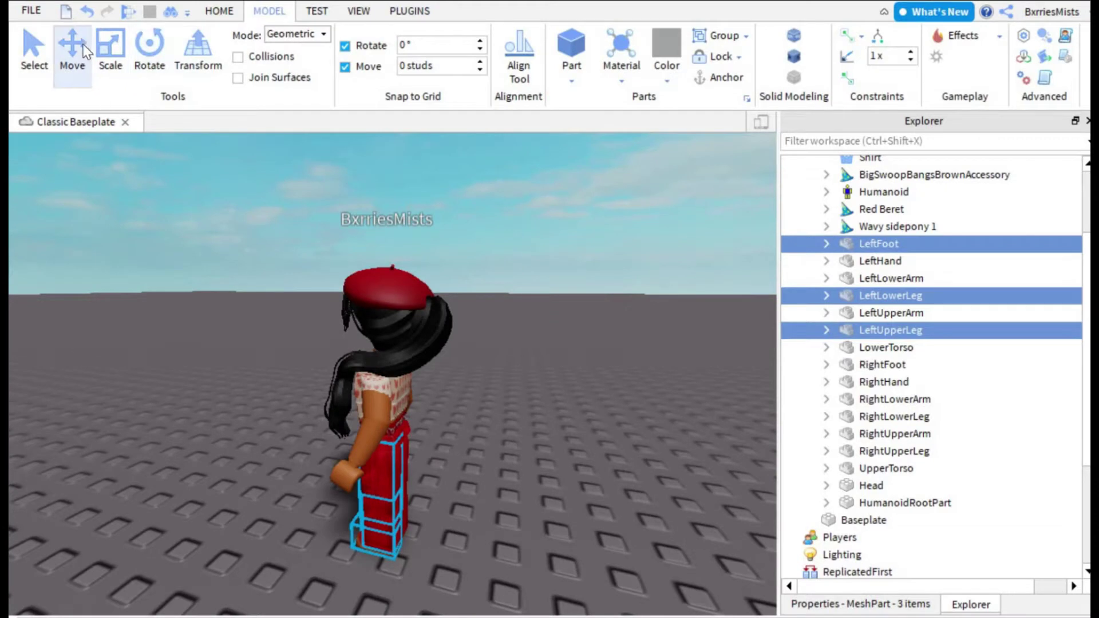
click(145, 61)
drag(439, 450, 401, 430)
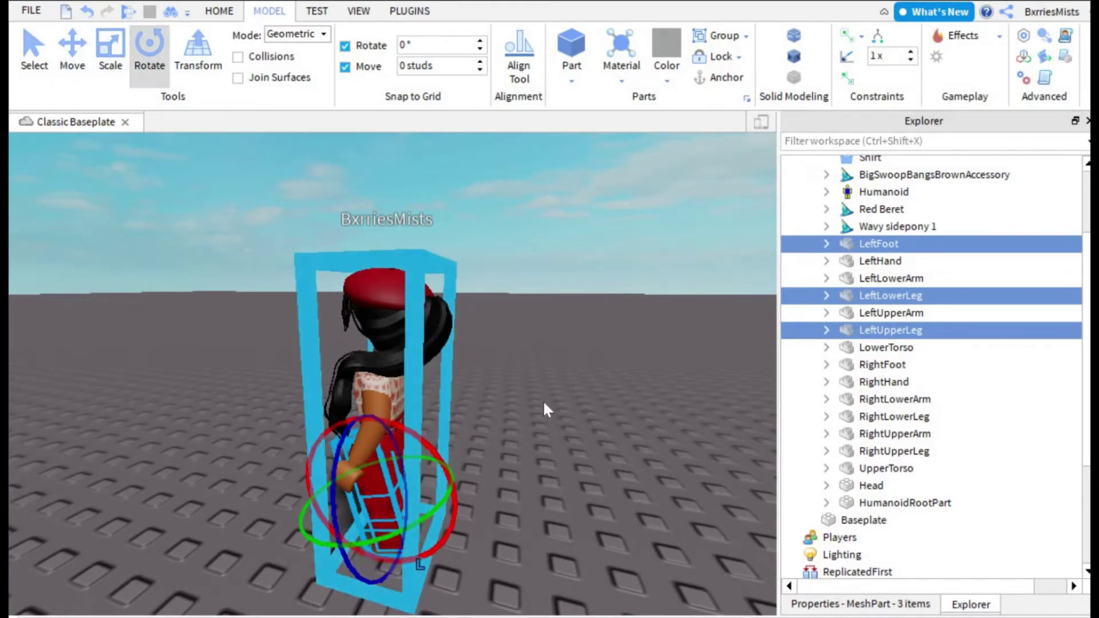
click(73, 58)
drag(466, 478, 487, 484)
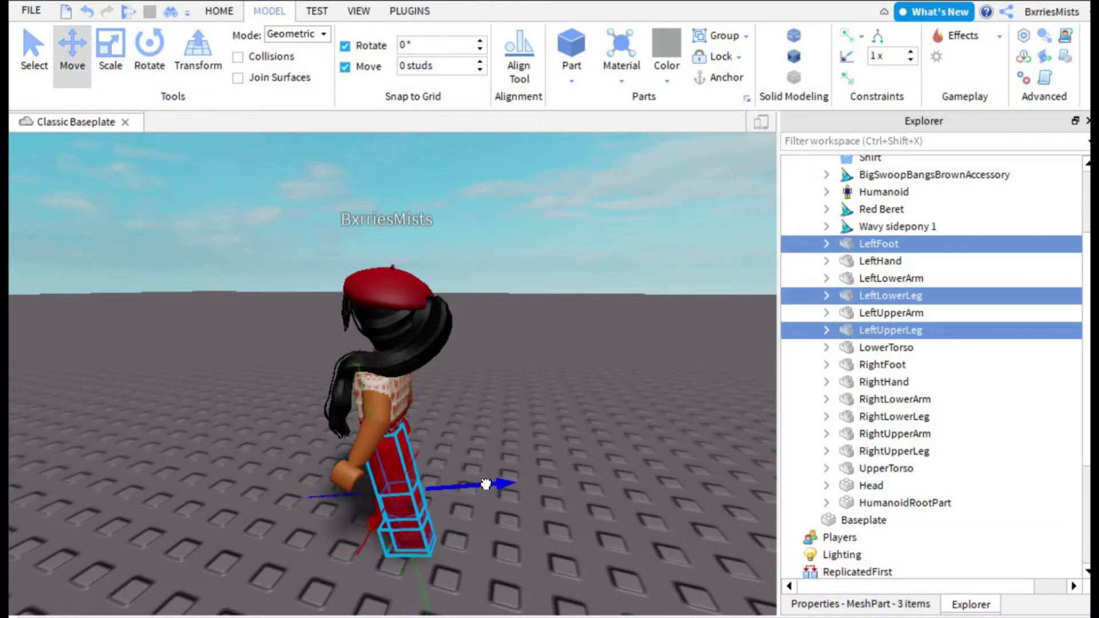
- Bend the left knee by rotating only LeftFoot and LeftLowerLeg further backward, realign them with the upper leg, and clear the selection
ctrl+click(871, 332)
click(152, 51)
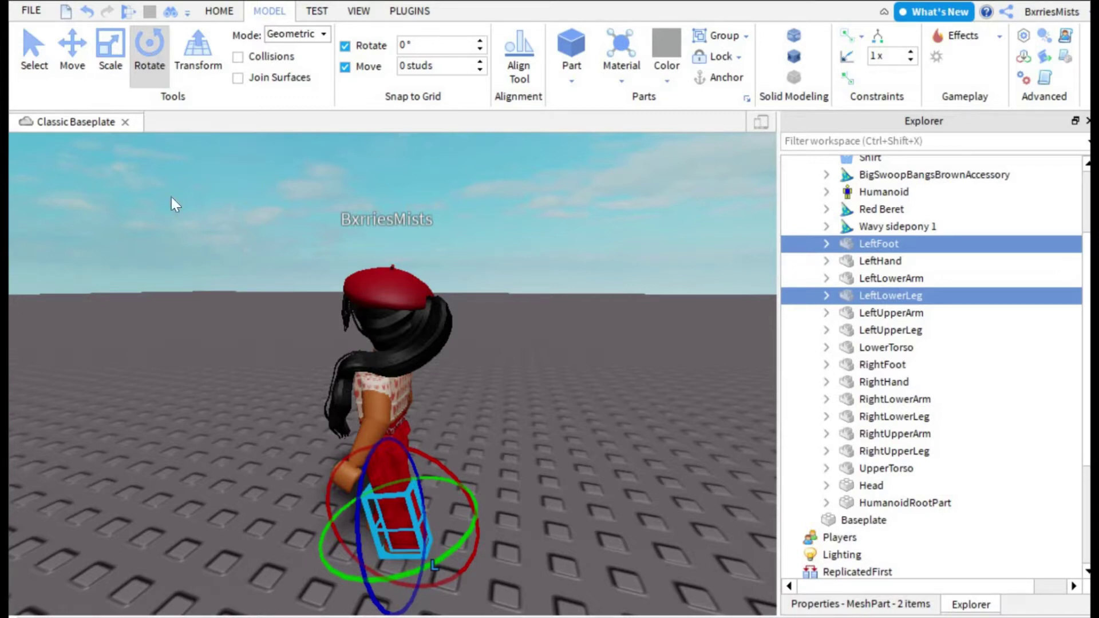
drag(452, 448, 385, 451)
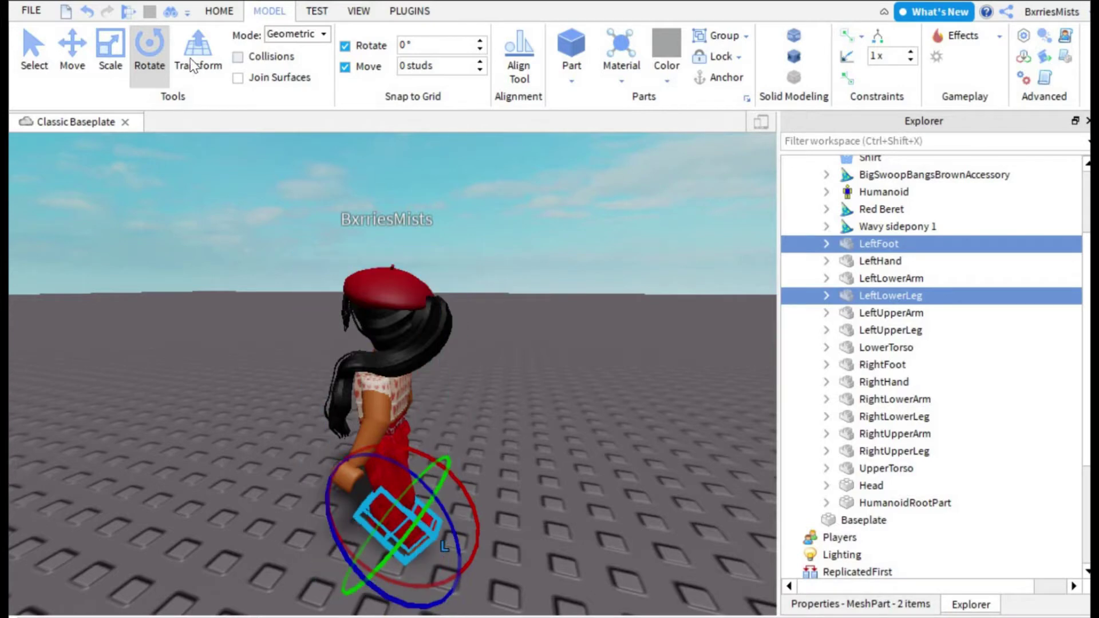
key(ctrl+2)
drag(482, 454, 489, 454)
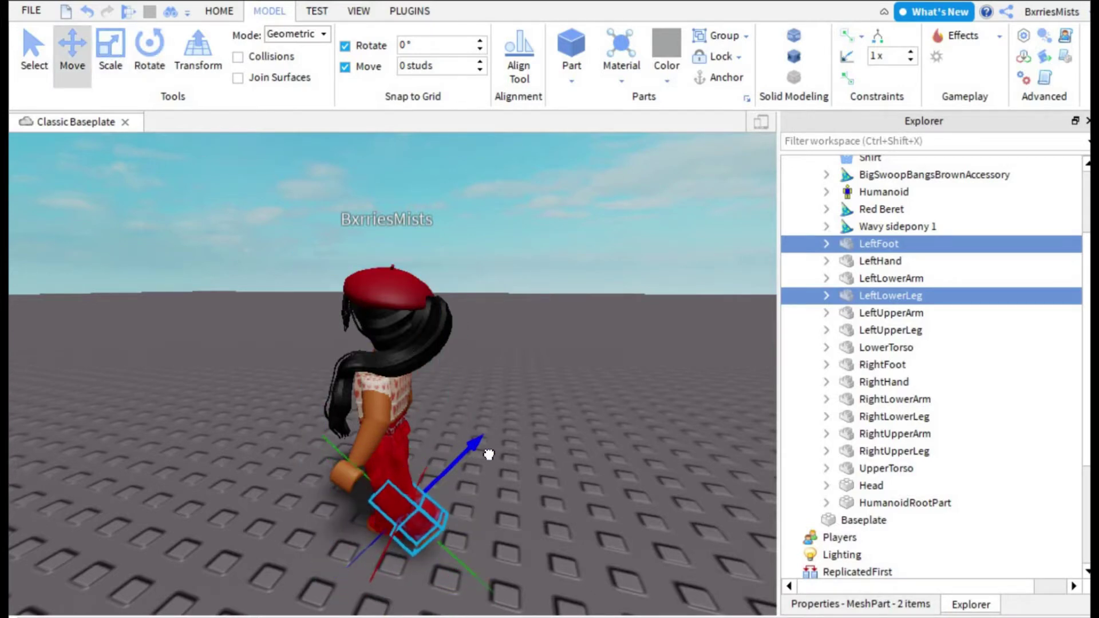
click(589, 325)
- Rotate the LeftHand, LeftLowerArm and LeftUpperArm together so the left arm points upward and outward
right_drag(590, 325, 590, 326)
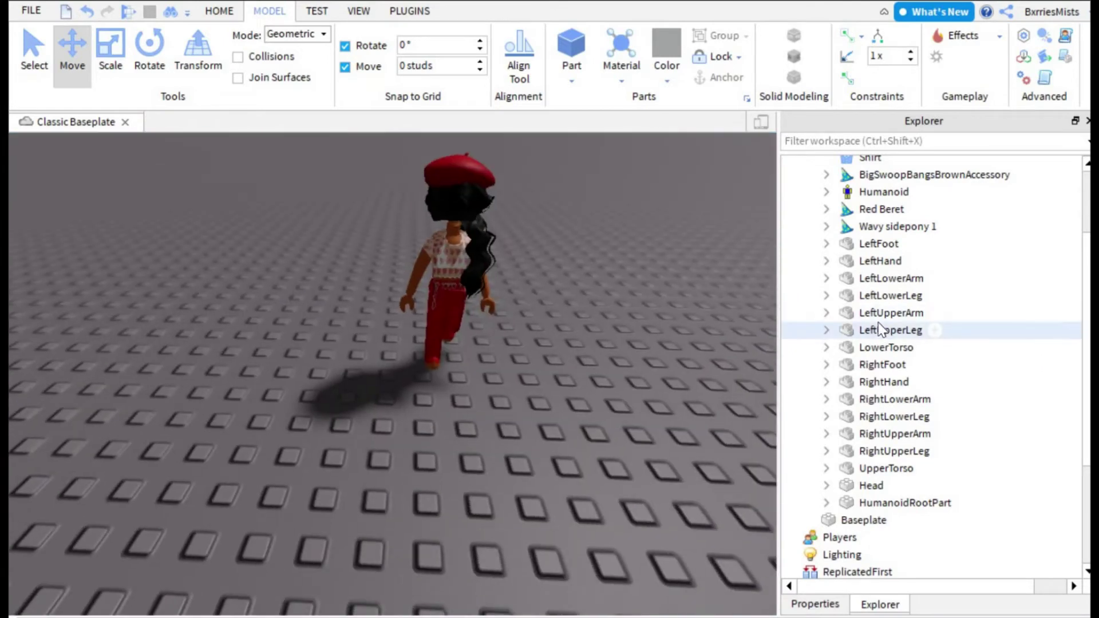
click(895, 281)
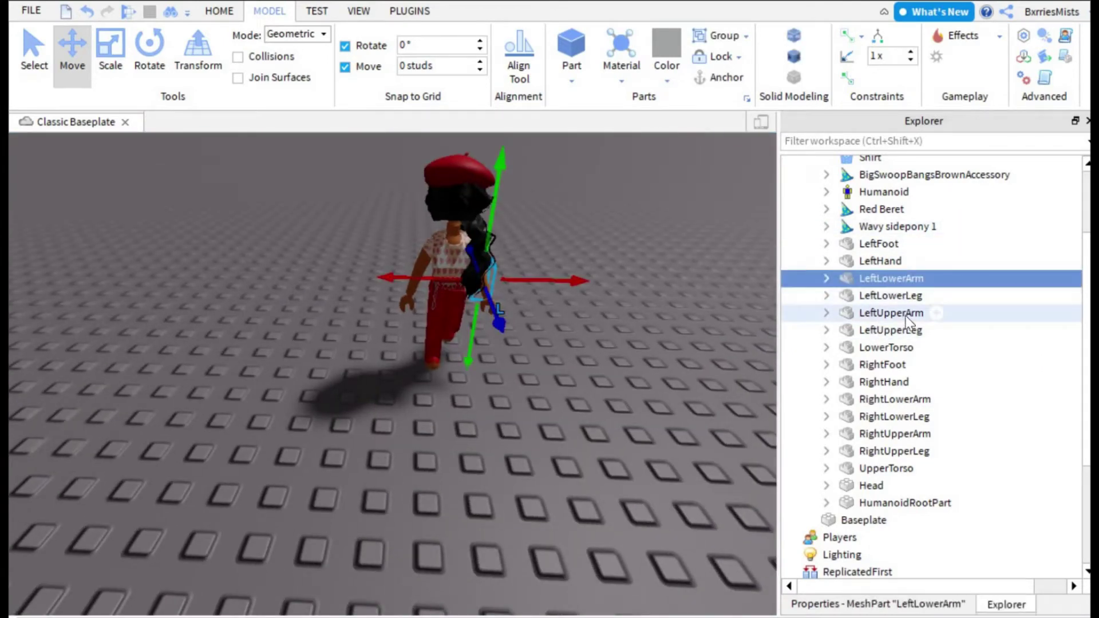
ctrl+click(884, 261)
ctrl+click(905, 313)
right_drag(657, 404, 657, 404)
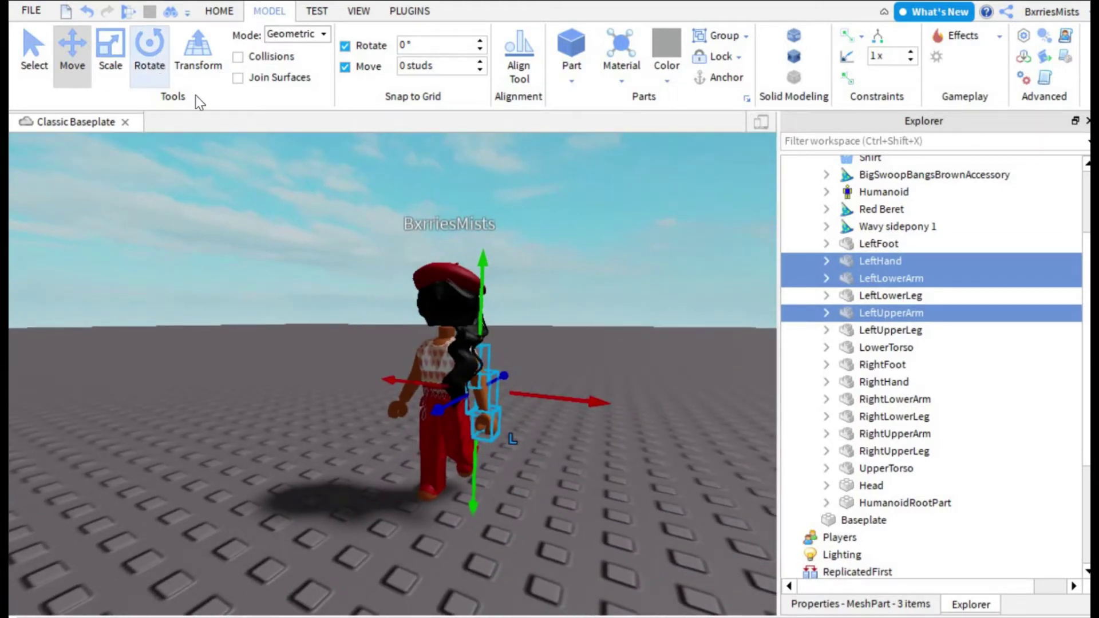
click(151, 57)
drag(473, 334, 533, 347)
drag(538, 388, 559, 373)
scroll(614, 348, up, 3)
scroll(614, 349, down, 3)
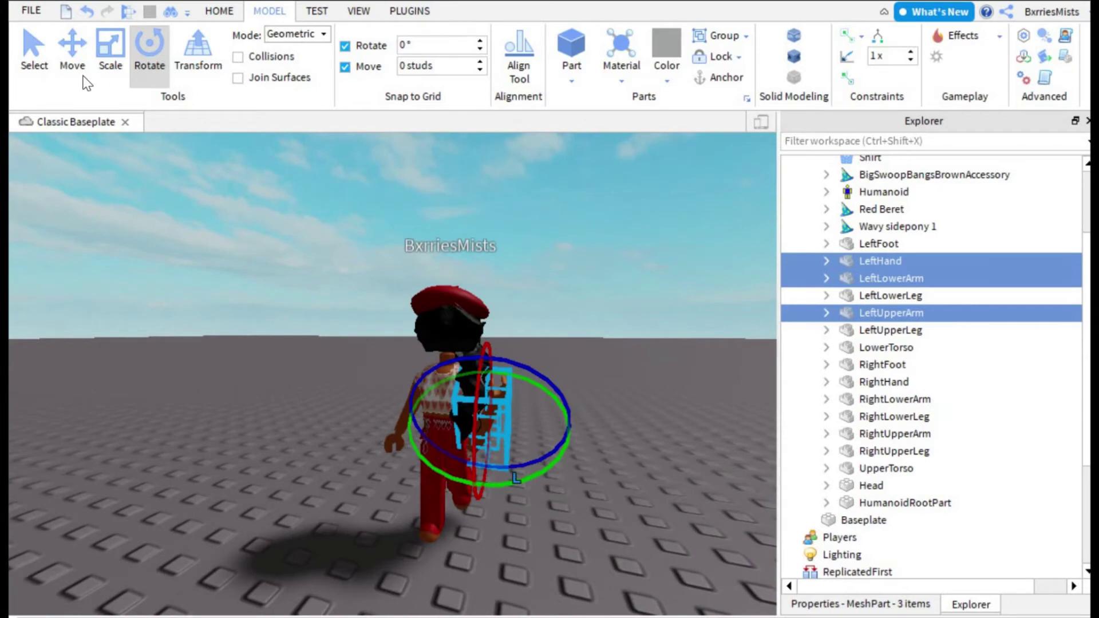
- Move the raised left arm parts up and across so the upper arm meets the left shoulder
click(73, 56)
drag(479, 321, 473, 272)
right_drag(559, 294, 559, 289)
scroll(559, 289, up, 3)
drag(577, 275, 667, 258)
right_drag(328, 202, 329, 201)
scroll(329, 201, down, 3)
scroll(328, 202, up, 3)
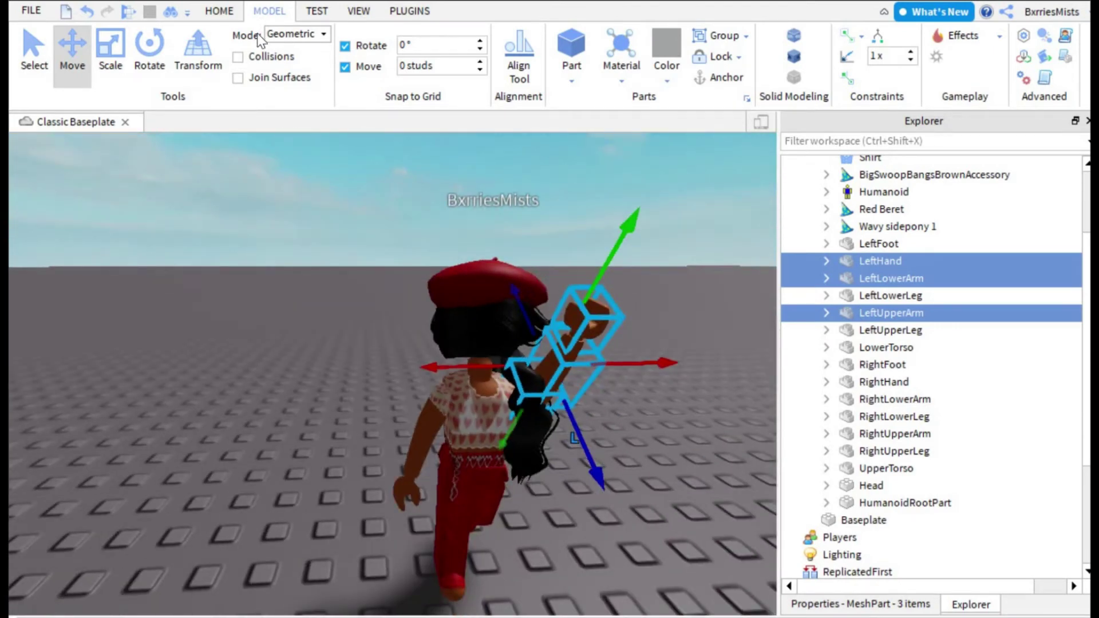
- Rotate the raised left arm to a more upright angle beside the head, reposition it at the shoulder, and deselect it
click(149, 46)
drag(598, 349, 581, 299)
scroll(651, 313, up, 3)
right_drag(651, 312, 652, 314)
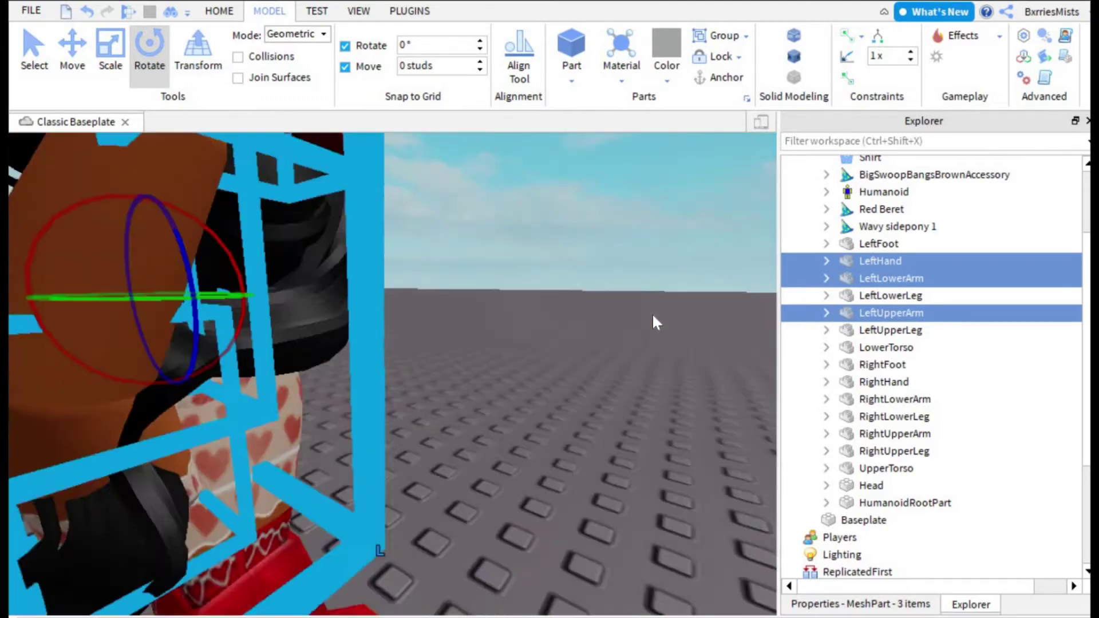
scroll(653, 316, down, 5)
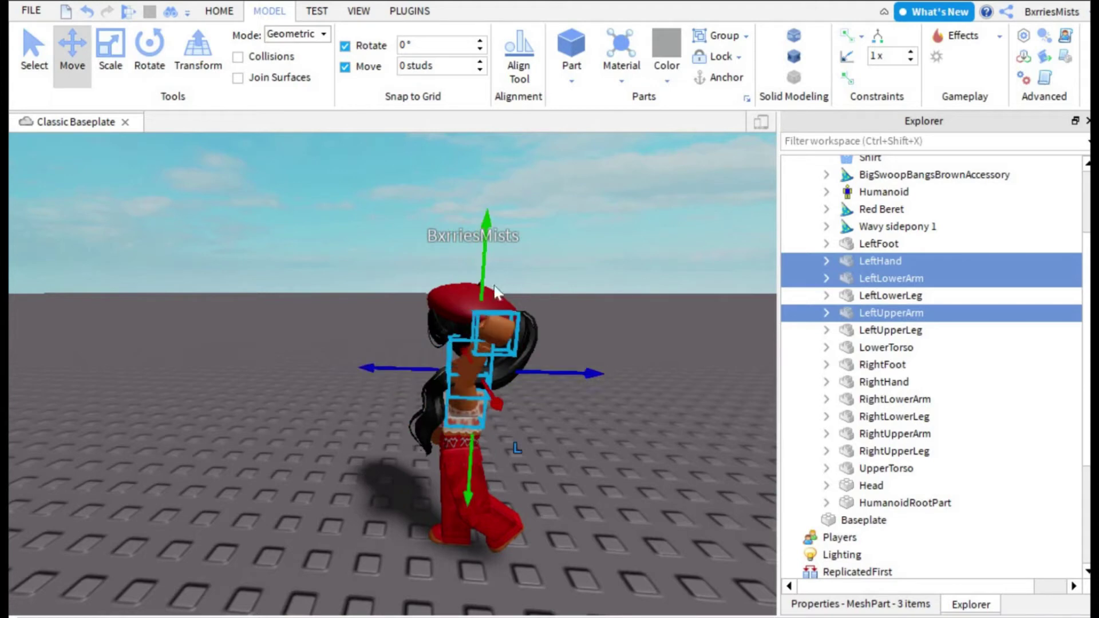
click(605, 263)
- Rotate the RightHand, RightLowerArm and RightUpperArm together so the right arm points upward, undoing the first rotation attempt
right_drag(605, 263, 605, 261)
scroll(605, 261, up, 3)
scroll(604, 261, down, 3)
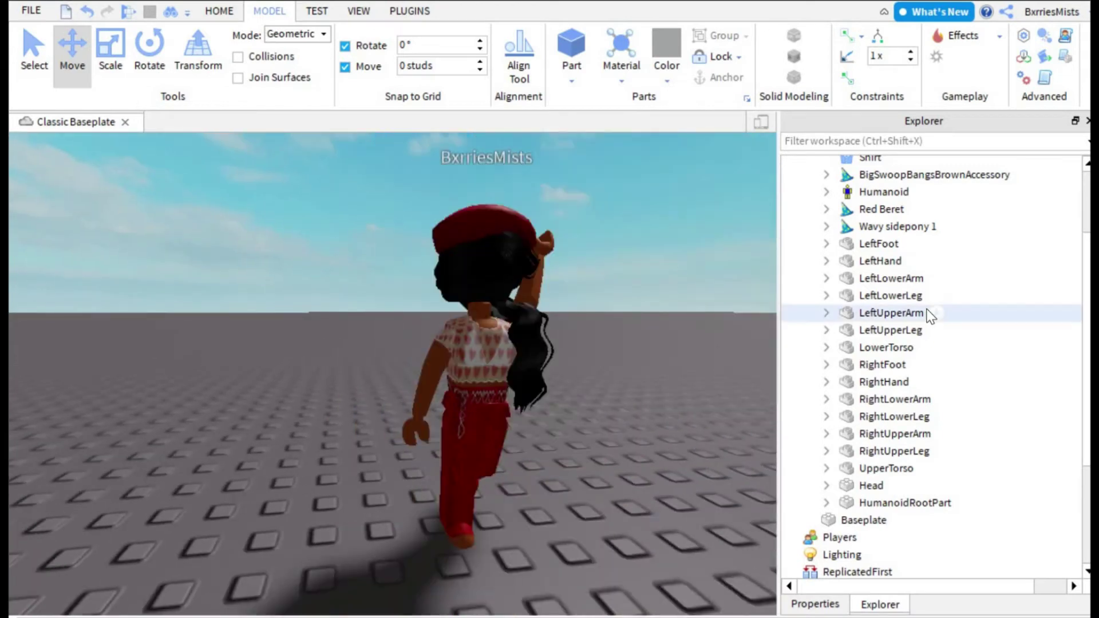
click(887, 382)
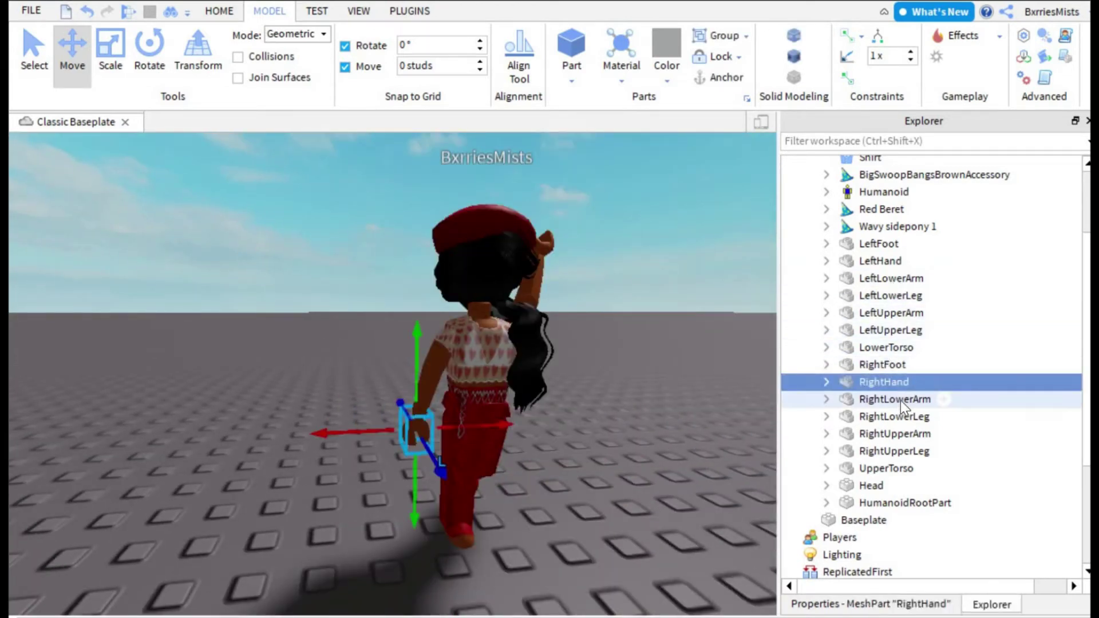
ctrl+click(901, 401)
ctrl+click(905, 435)
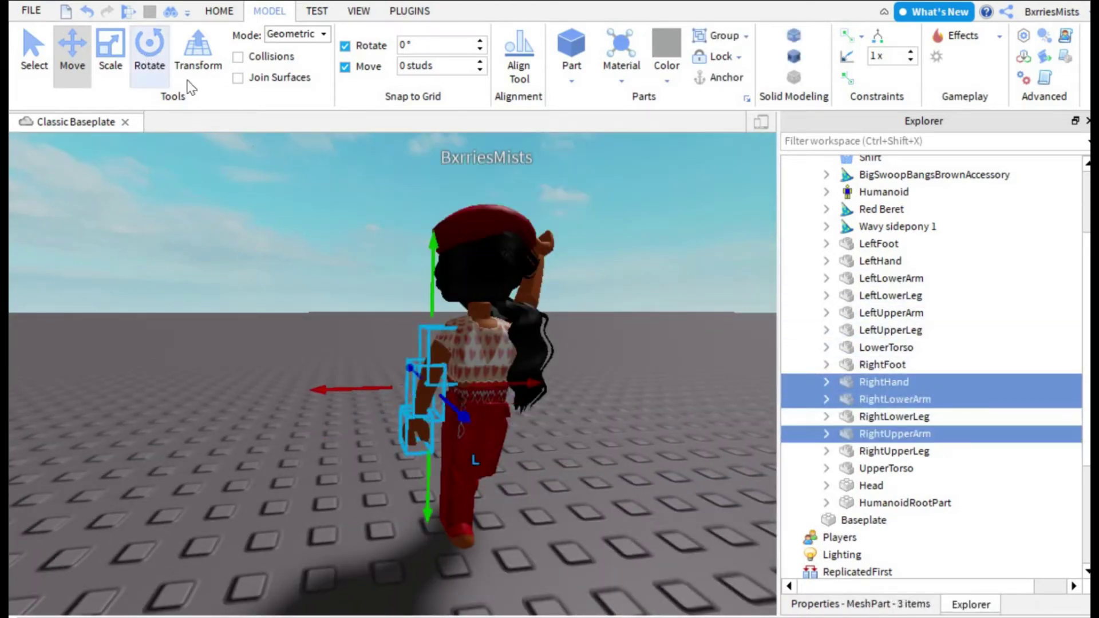
click(148, 60)
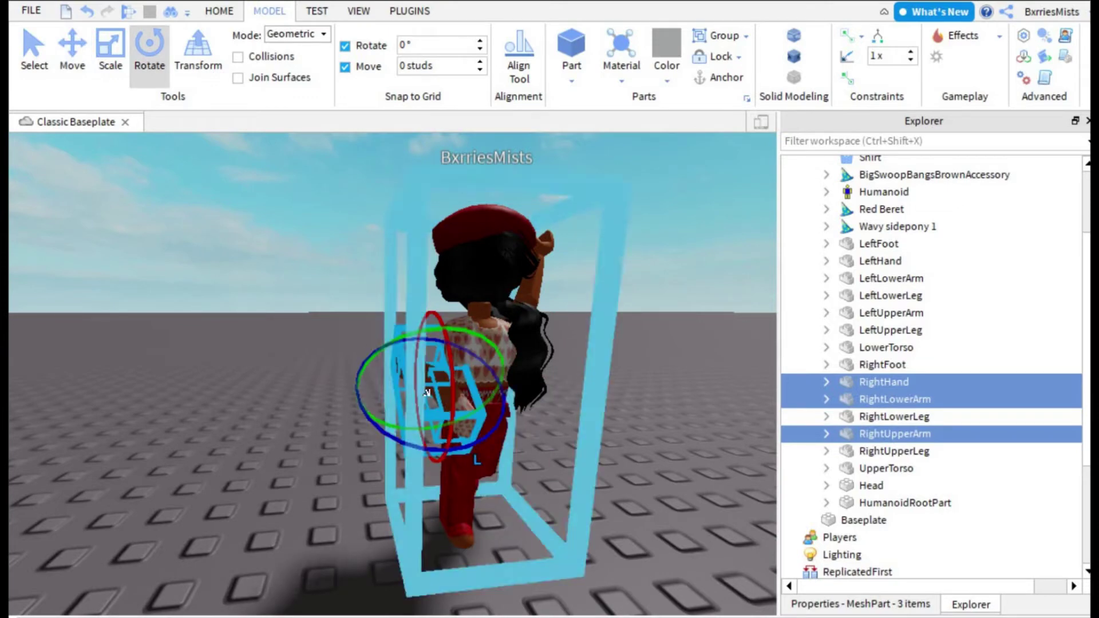
click(87, 10)
scroll(611, 348, up, 5)
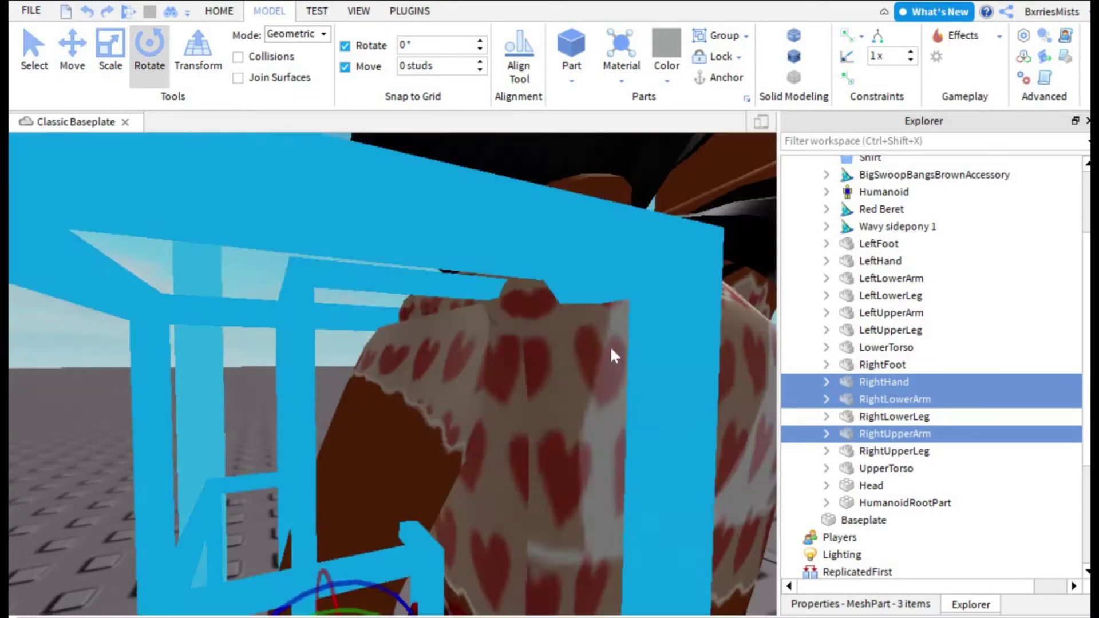
scroll(612, 349, down, 5)
right_drag(611, 349, 612, 349)
drag(554, 309, 468, 377)
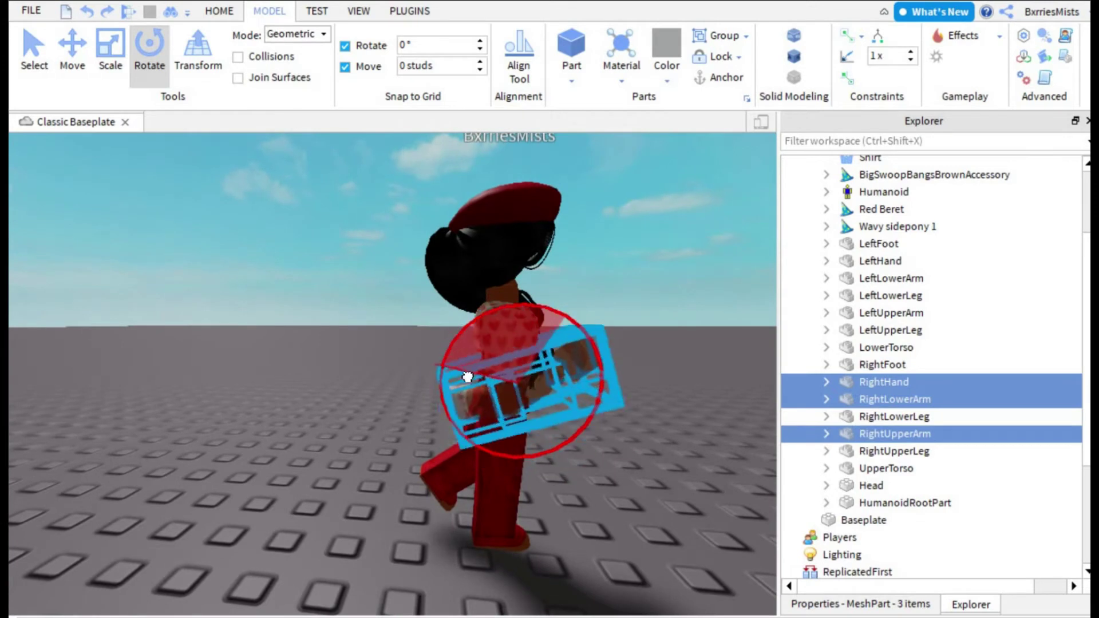
drag(465, 438, 554, 474)
- Move the raised right arm parts up and align them front to back with the right shoulder
click(69, 52)
drag(541, 246, 534, 140)
drag(662, 305, 634, 304)
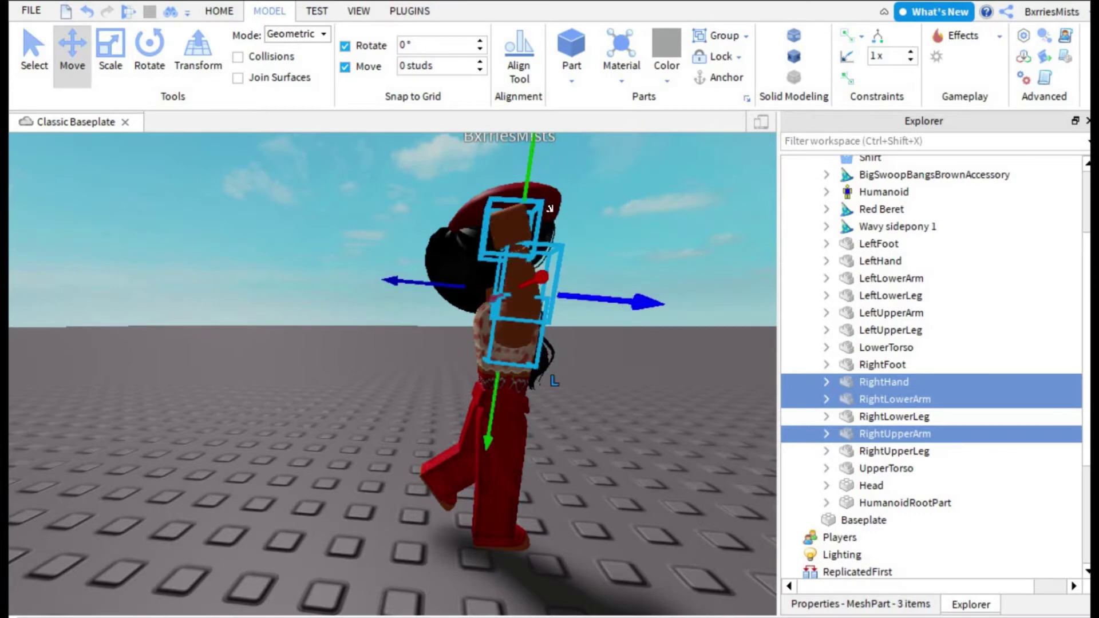
drag(525, 189, 527, 150)
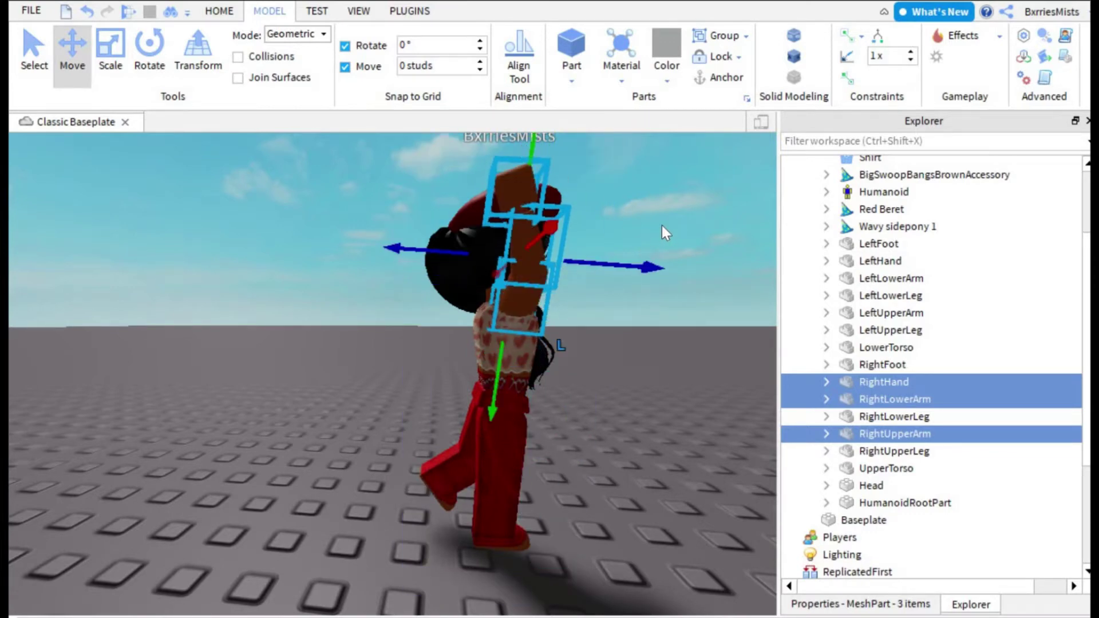
- Bend the right elbow by rotating only RightHand and RightLowerArm inward toward the head, and realign them with the upper arm
right_drag(708, 220, 706, 219)
scroll(707, 219, down, 5)
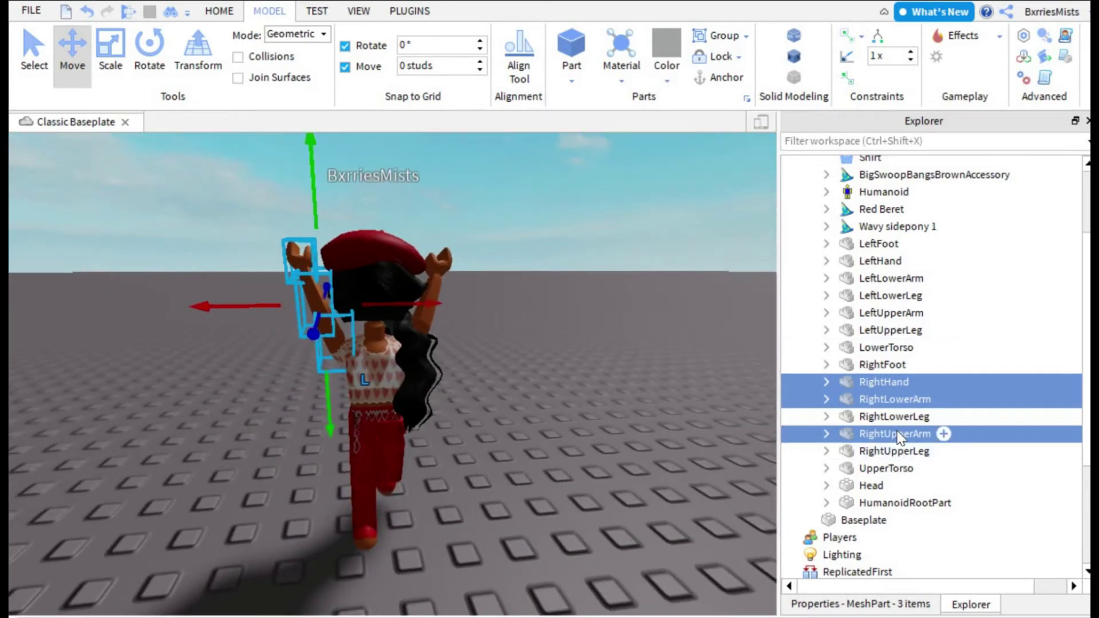
ctrl+click(898, 434)
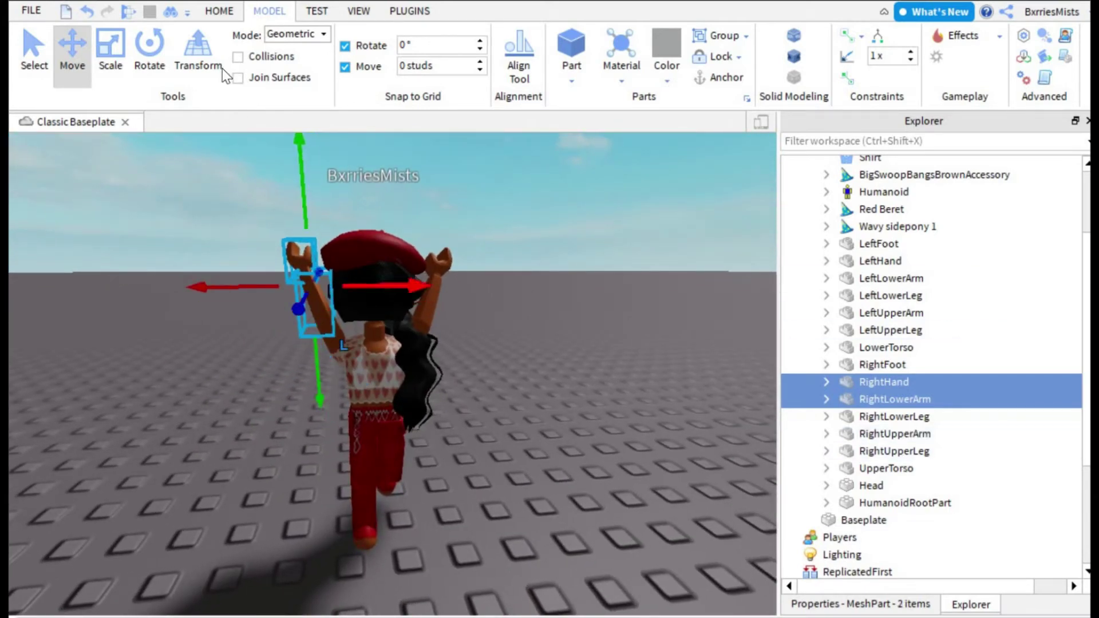
click(150, 56)
drag(355, 219, 435, 242)
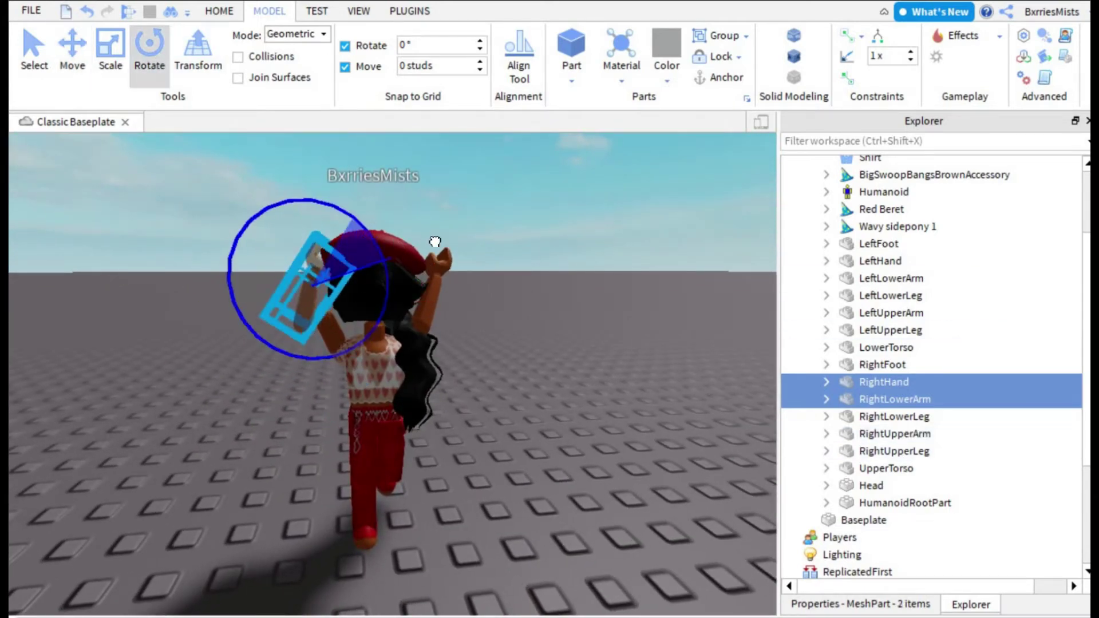
click(86, 57)
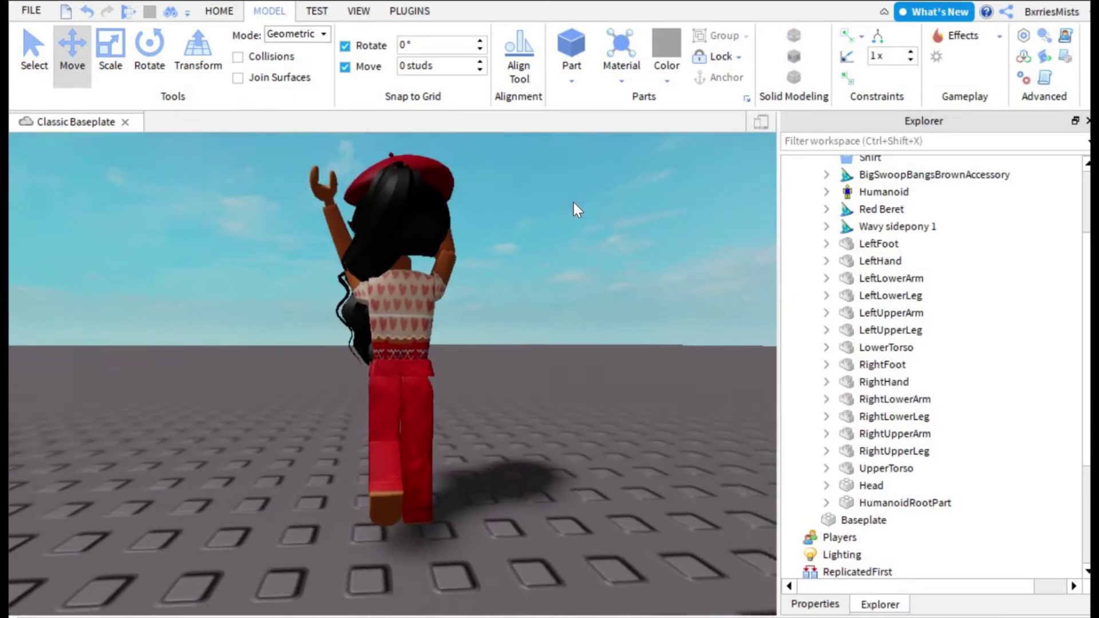
- Select LeftHand and LeftLowerArm together and rotate them inward toward the head to bend the left elbow
scroll(574, 202, down, 3)
right_drag(574, 203, 574, 204)
scroll(574, 203, up, 4)
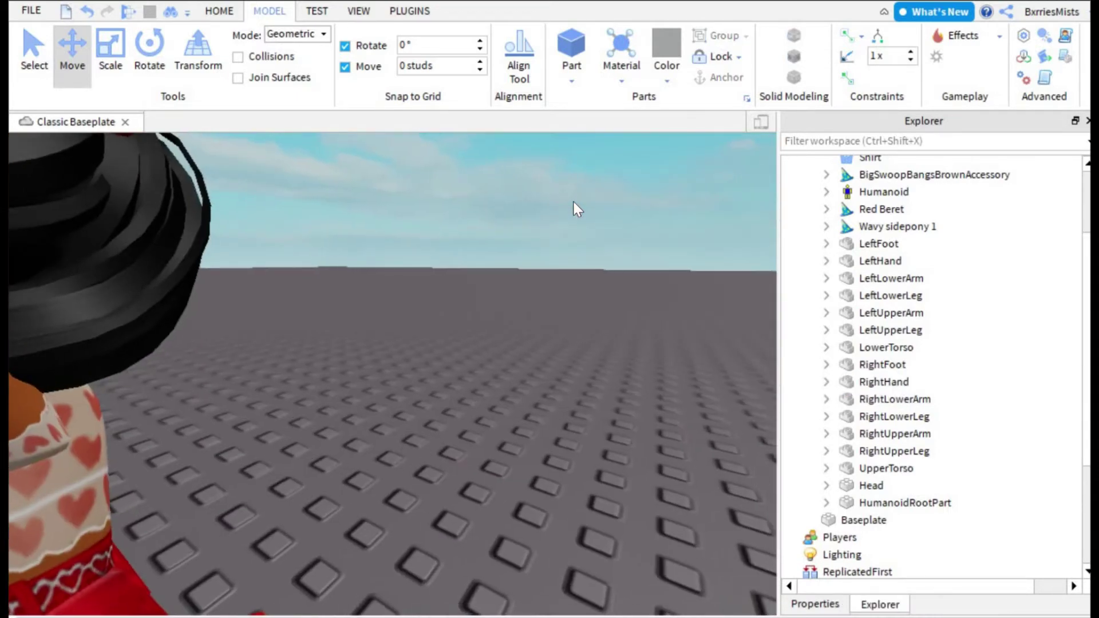
scroll(573, 203, down, 4)
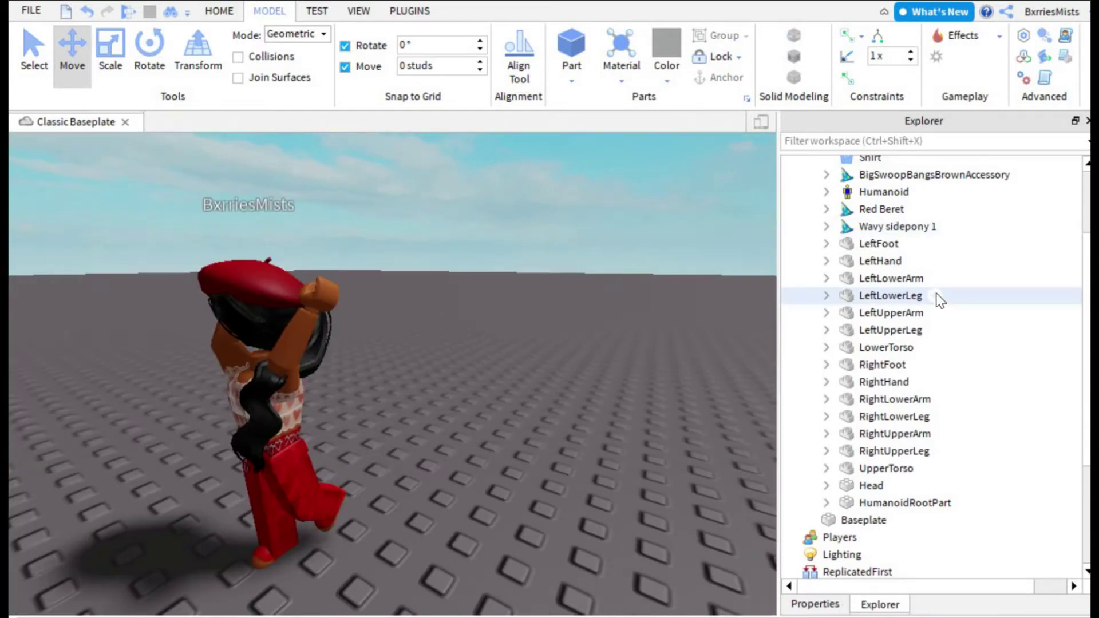
click(911, 280)
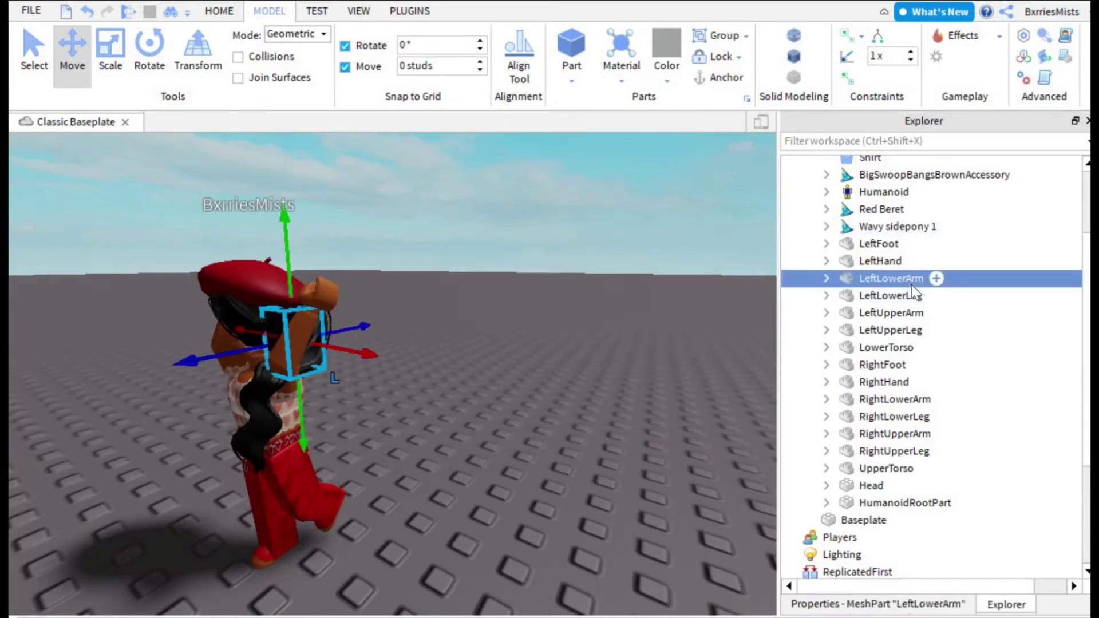
ctrl+click(889, 262)
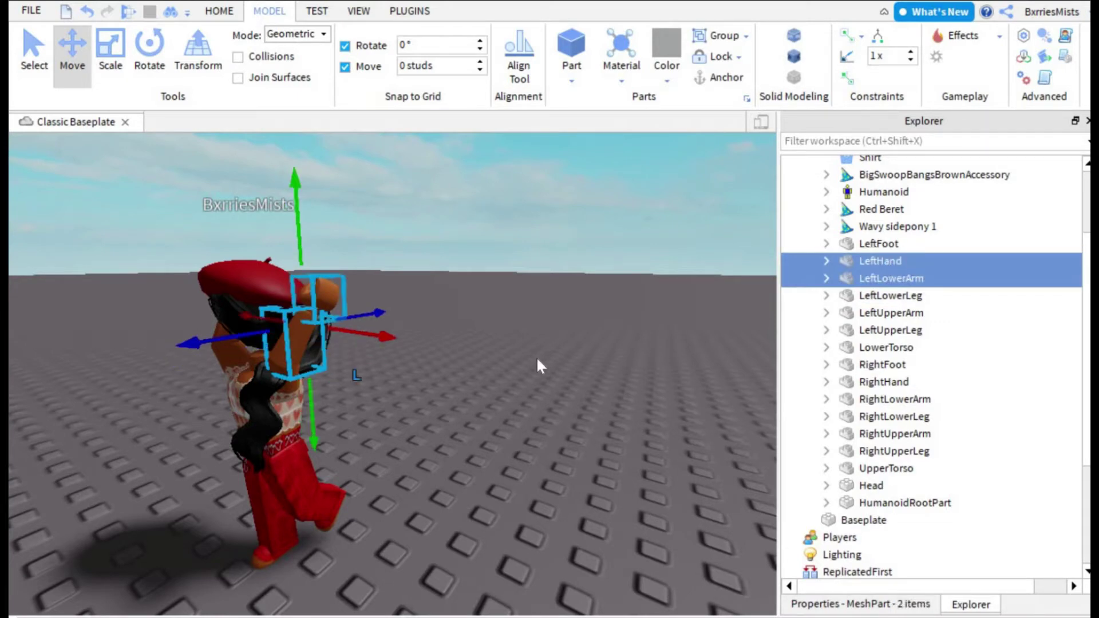
scroll(537, 356, up, 3)
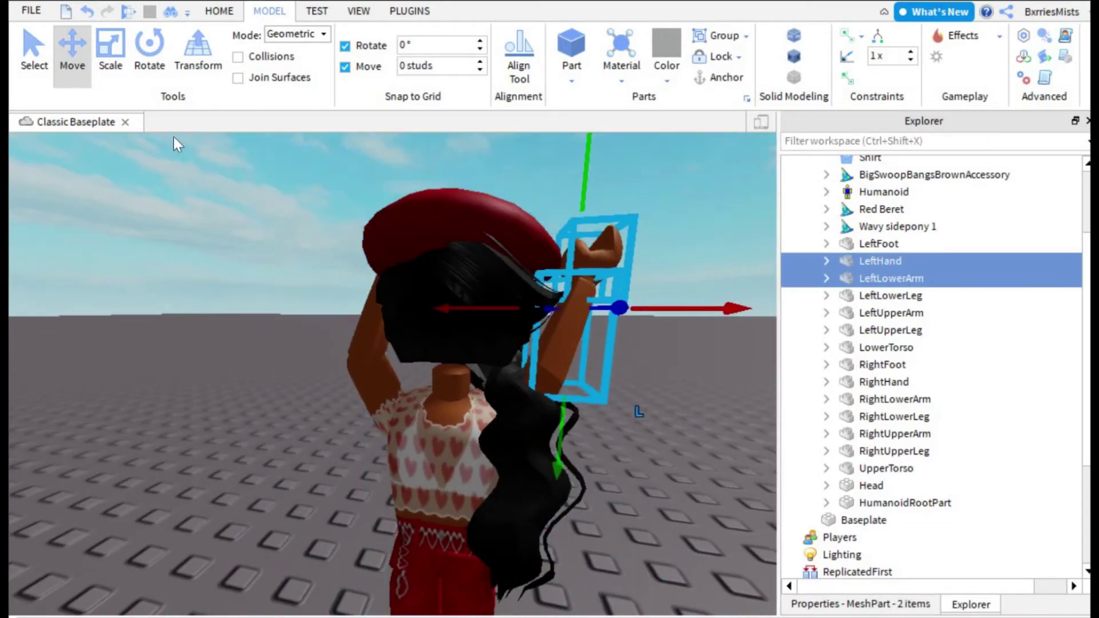
click(149, 57)
drag(607, 218, 544, 246)
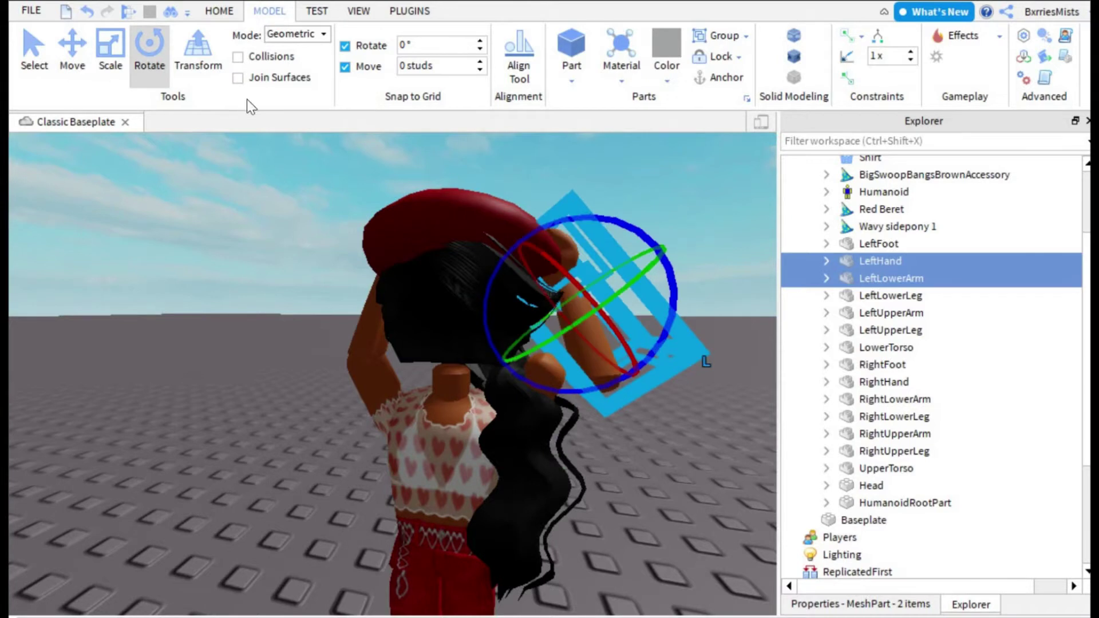
- Realign the left hand and forearm with the upper arm at the elbow, undoing the accidental selection of the whole character
key(ctrl+2)
drag(520, 343, 481, 371)
drag(483, 249, 458, 214)
drag(647, 207, 666, 197)
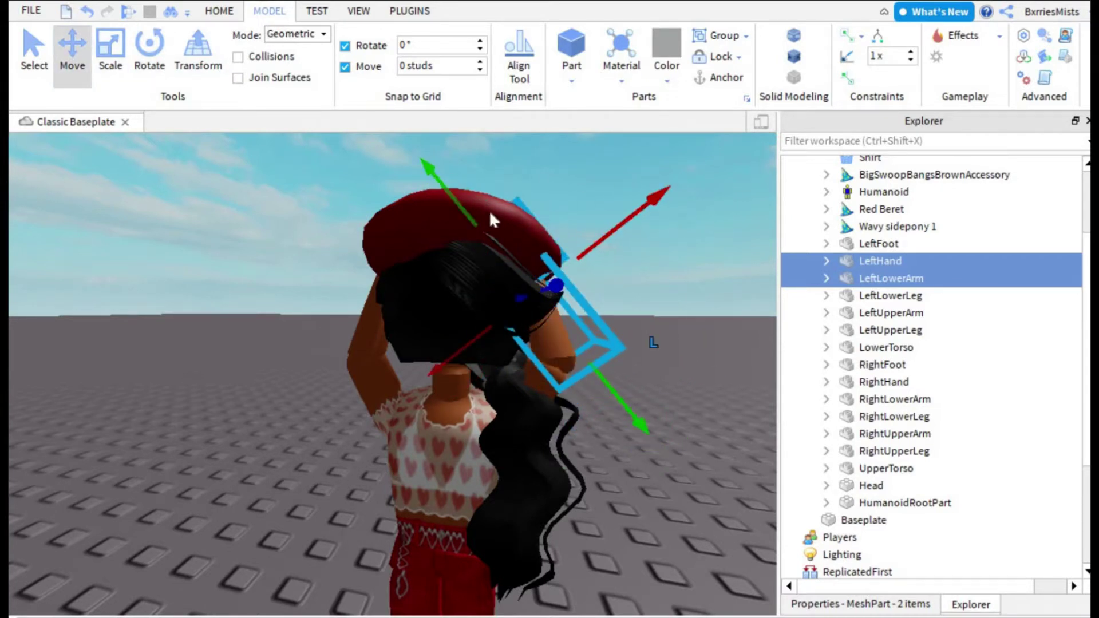
click(515, 400)
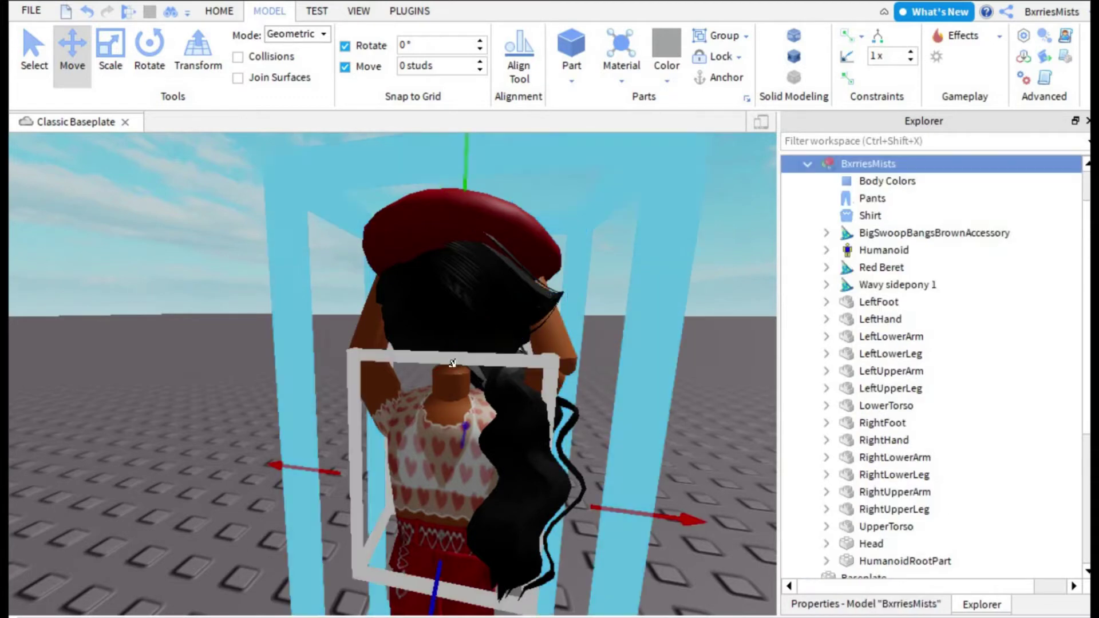
click(89, 13)
drag(479, 331, 468, 330)
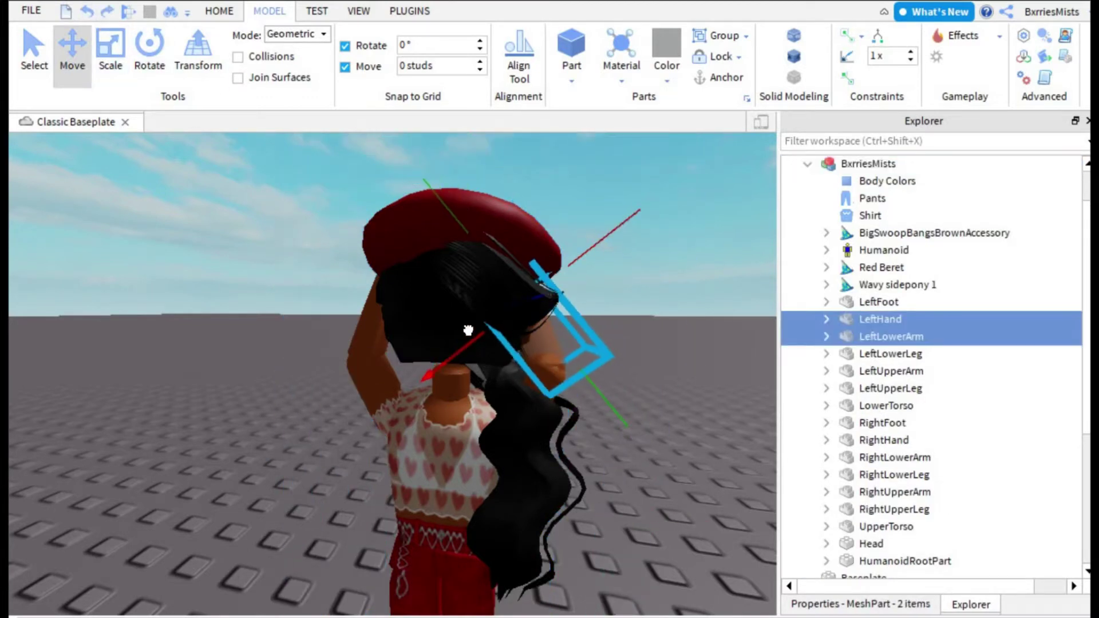
- Deselect the arm parts and examine the character's full pose from the back and front
scroll(723, 283, up, 3)
right_drag(723, 283, 726, 236)
scroll(720, 280, down, 5)
scroll(722, 281, up, 3)
scroll(723, 282, down, 4)
click(623, 226)
scroll(638, 358, up, 6)
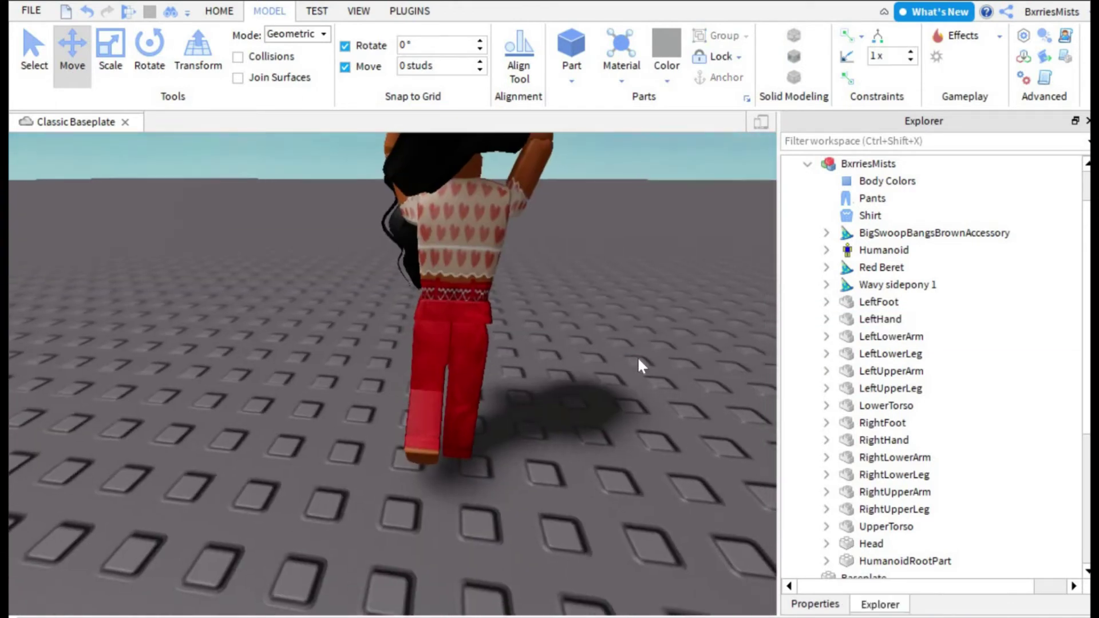
scroll(637, 357, down, 5)
right_drag(638, 359, 638, 359)
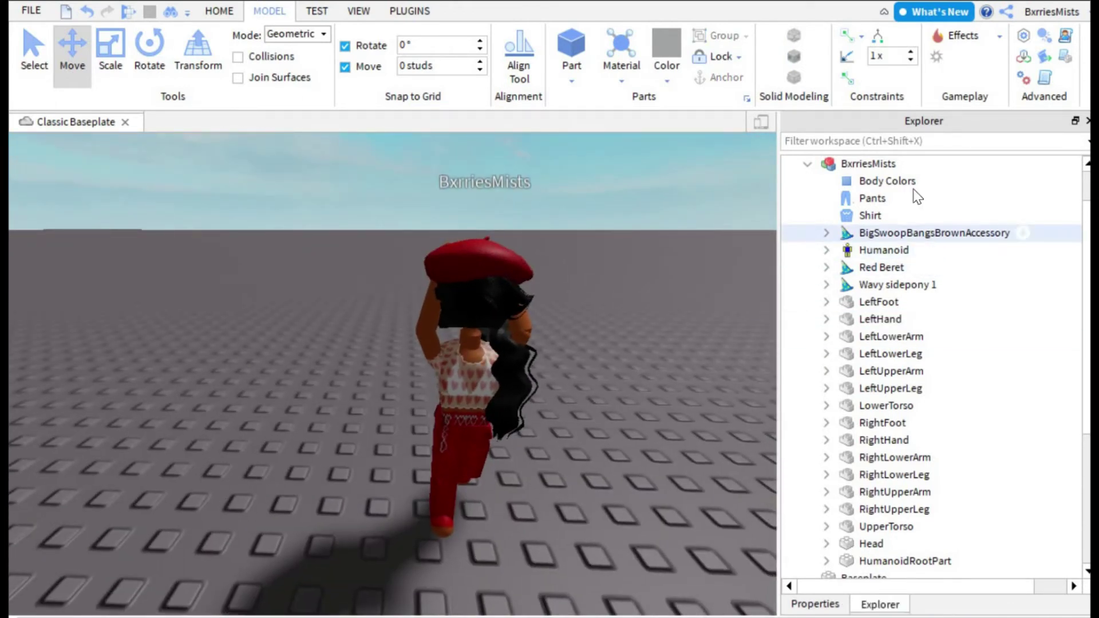
- Collapse the character model in the Workspace and export the whole model to a file
click(808, 164)
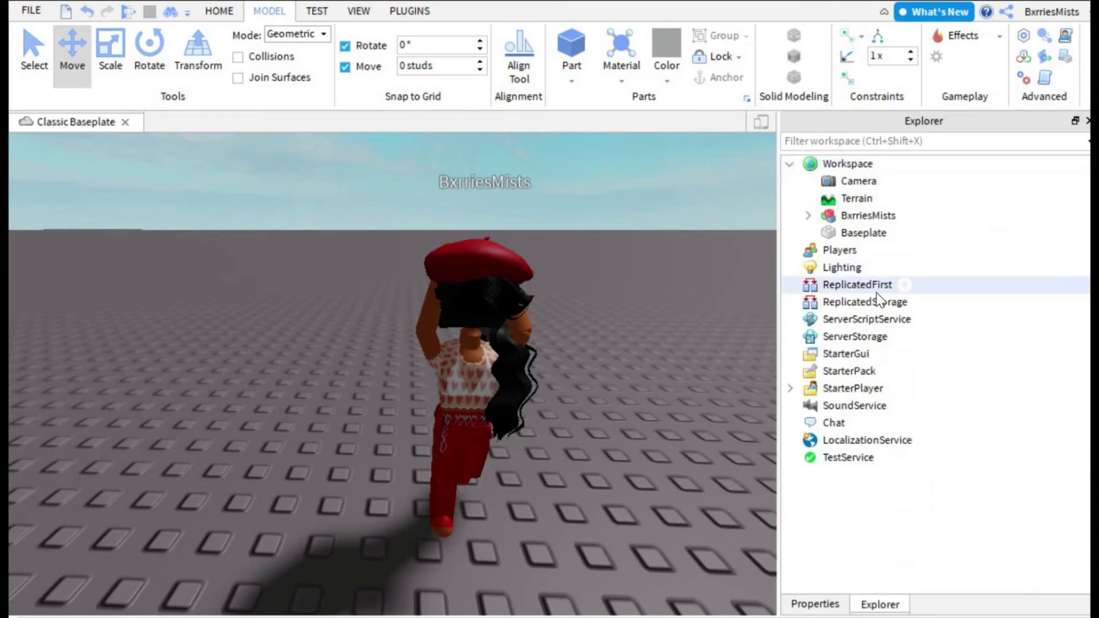
click(837, 213)
right_click(836, 213)
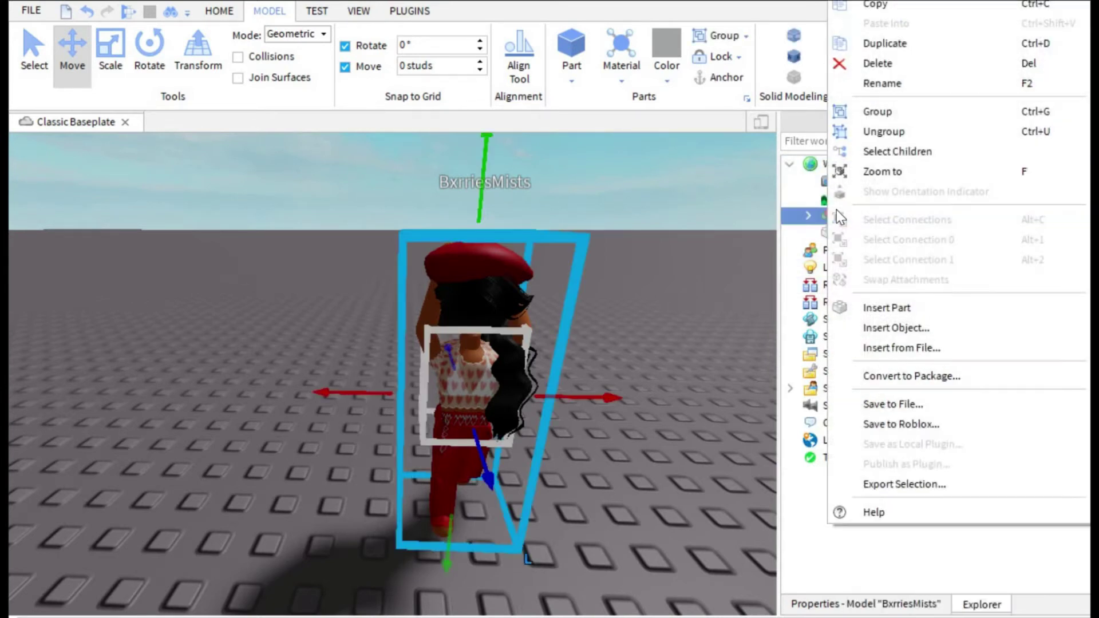
click(918, 484)
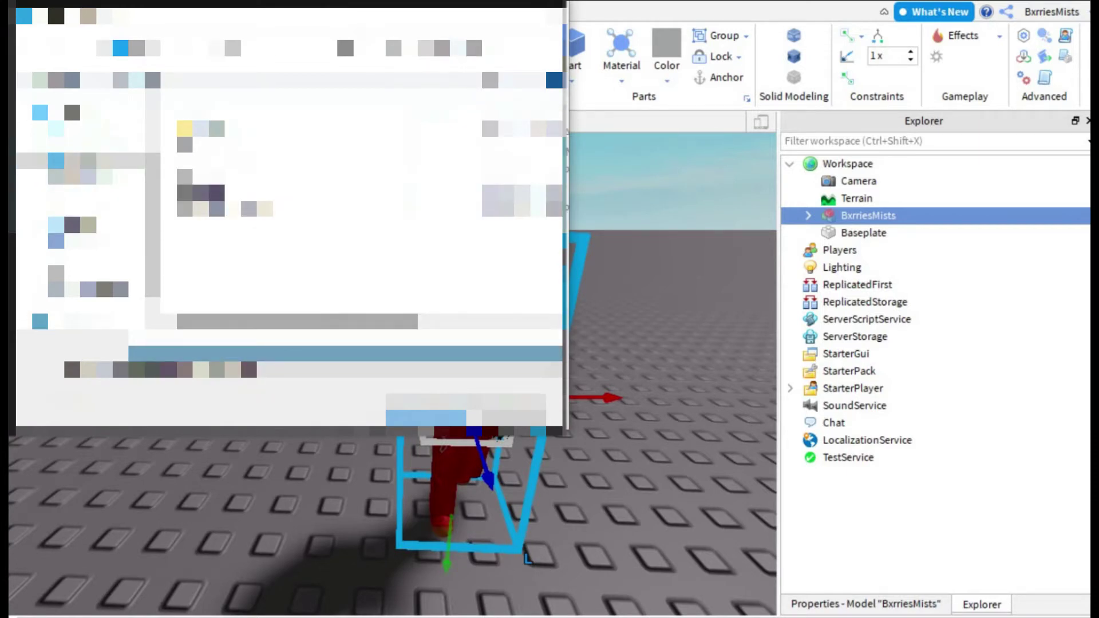
click(426, 410)
key(ctrl+2)
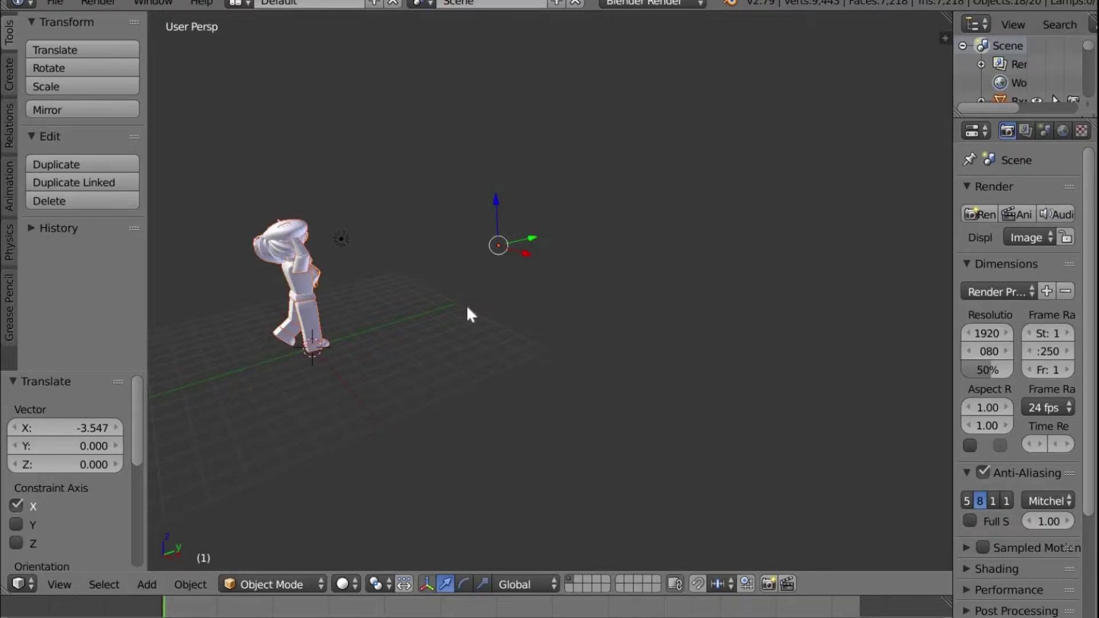
- In Blender, fly closer to the imported character and move it along the X axis onto the grid
key(shift+f)
key(w)
key(s)
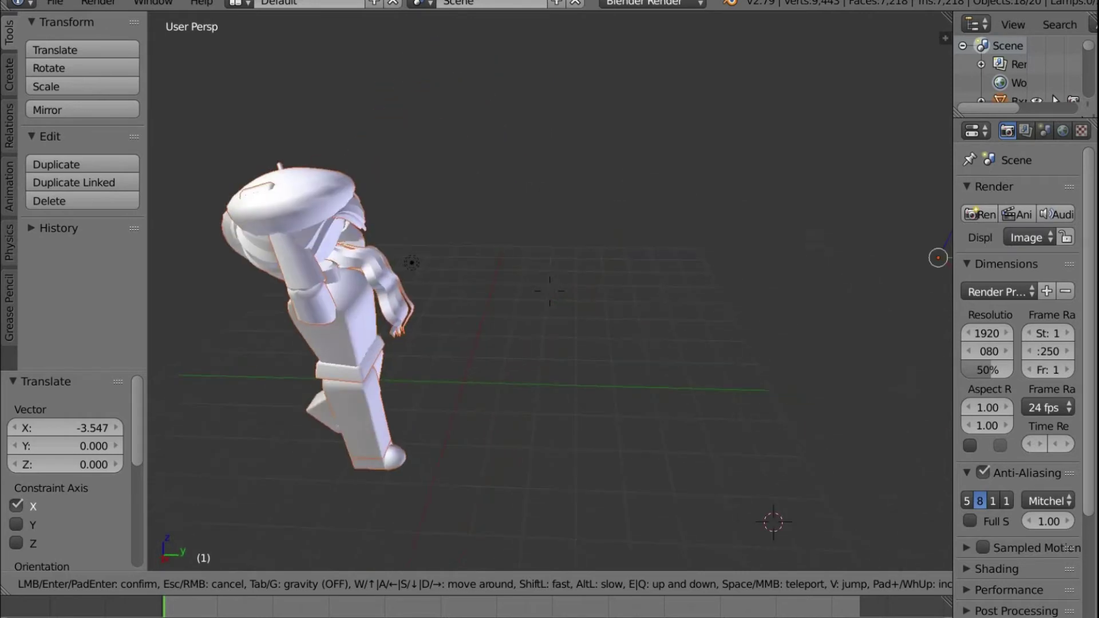
click(550, 291)
drag(855, 250, 837, 207)
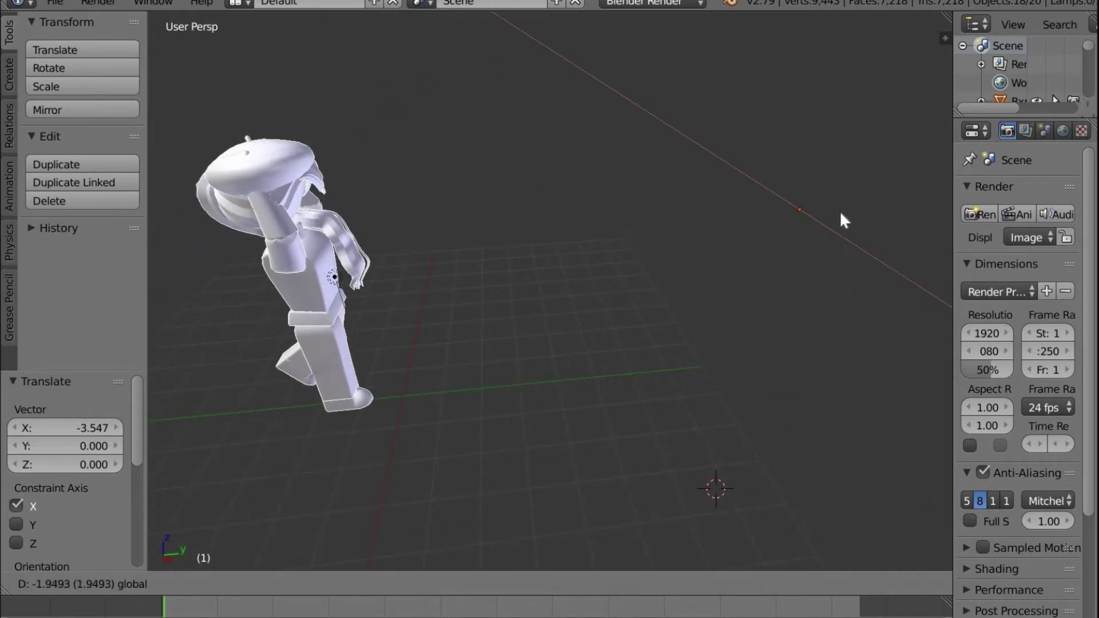
click(839, 211)
- Move the character about 1.165 along the Y axis and -0.531 along the Z axis to place it at the grid's centre
key(g)
key(y)
click(850, 187)
key(g)
key(z)
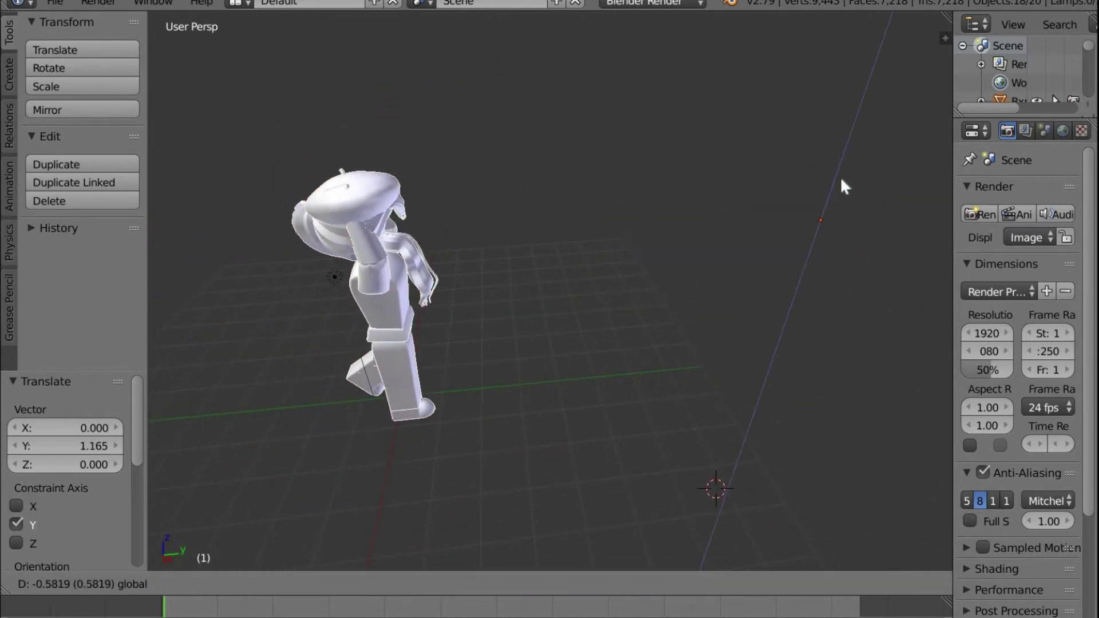
click(841, 178)
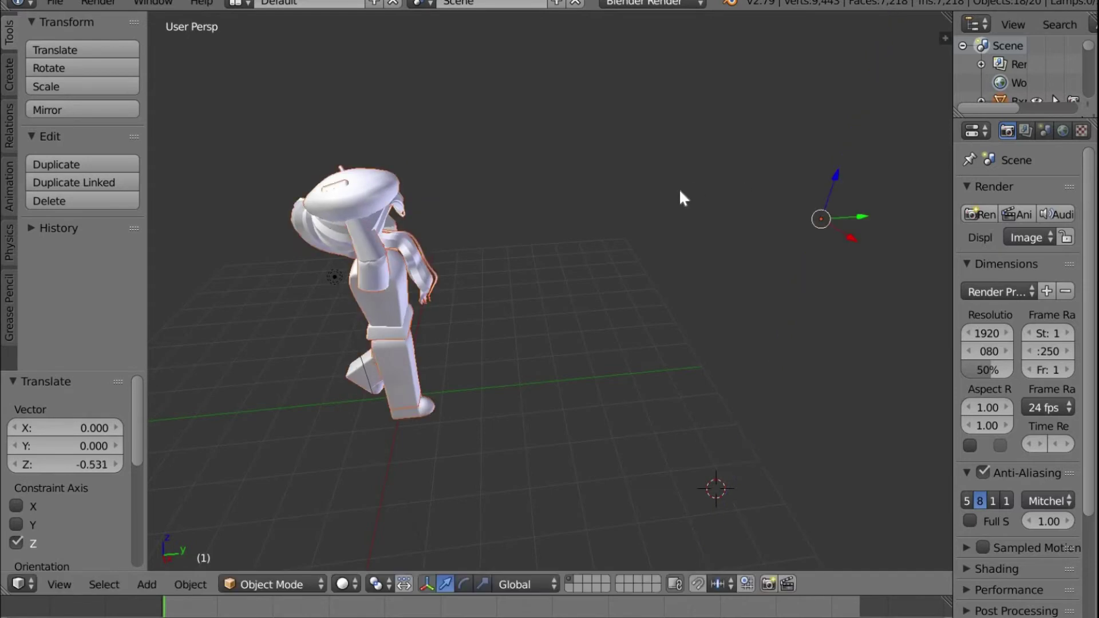
- Enable Ambient Occlusion and Textured Solid in the viewport shading settings
drag(938, 38, 777, 56)
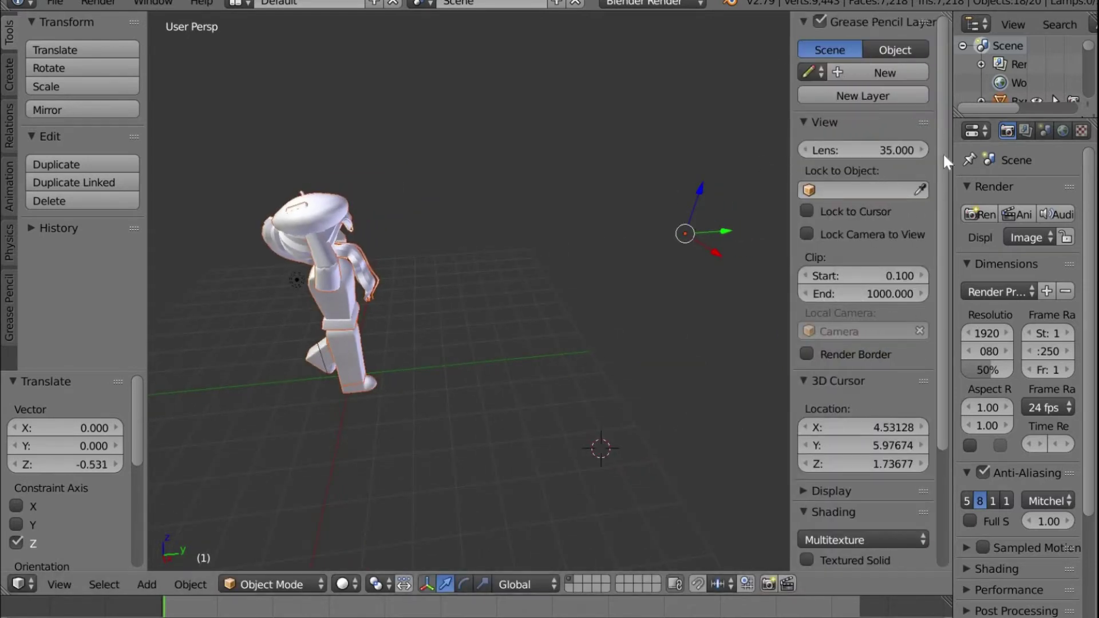
drag(943, 153, 943, 269)
click(867, 495)
click(807, 411)
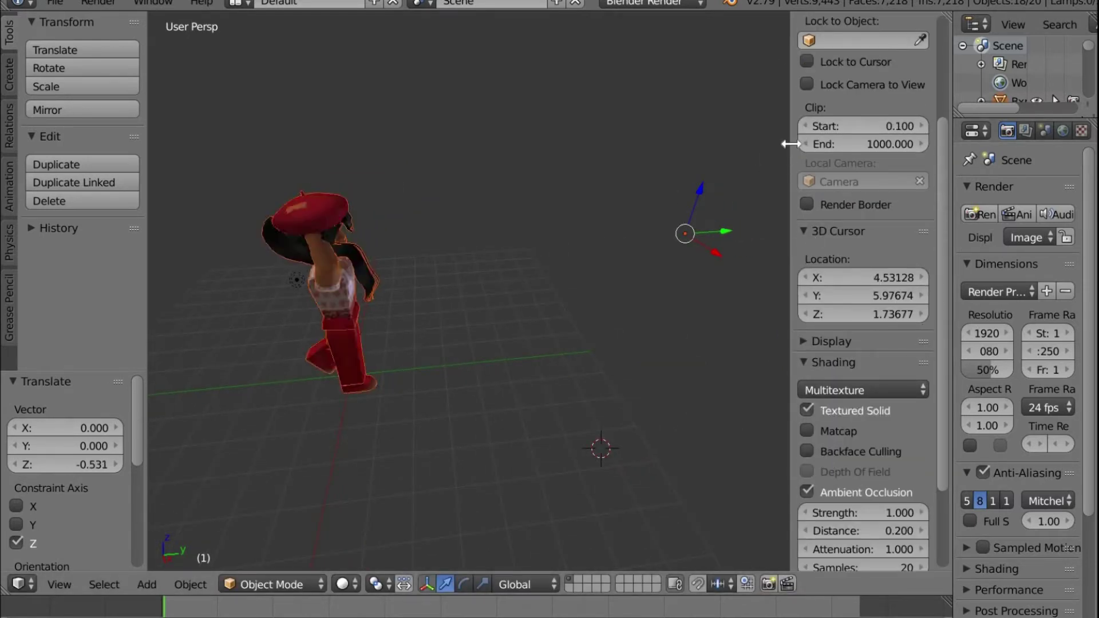
- Enable Environment Lighting and Indirect Lighting for the world, and switch the viewport shading to Material
drag(787, 133, 844, 143)
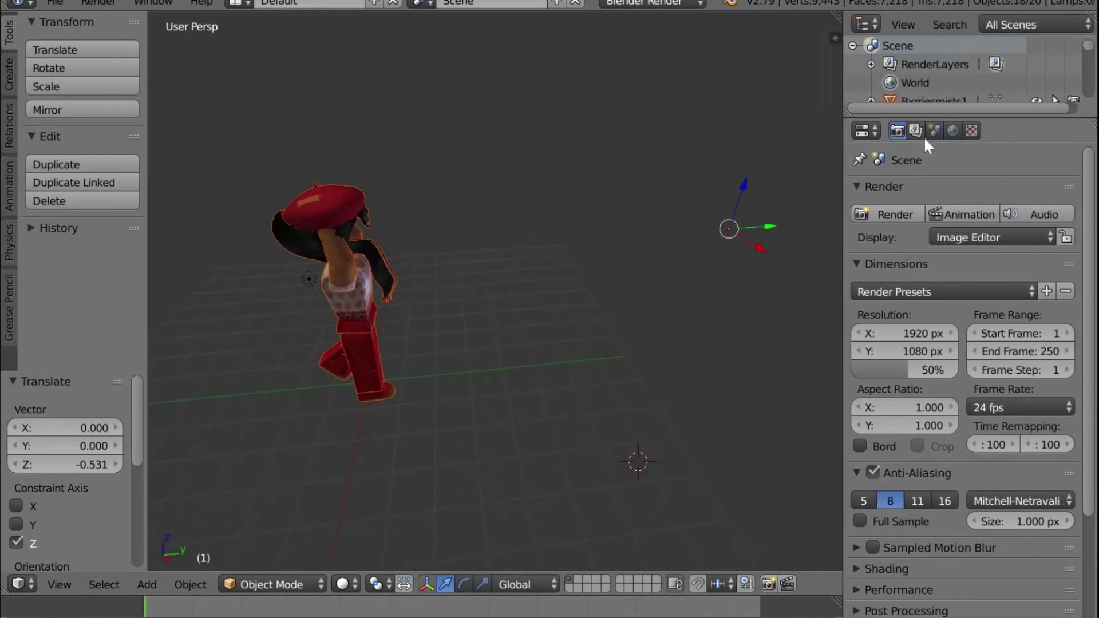
click(953, 130)
click(852, 593)
click(872, 540)
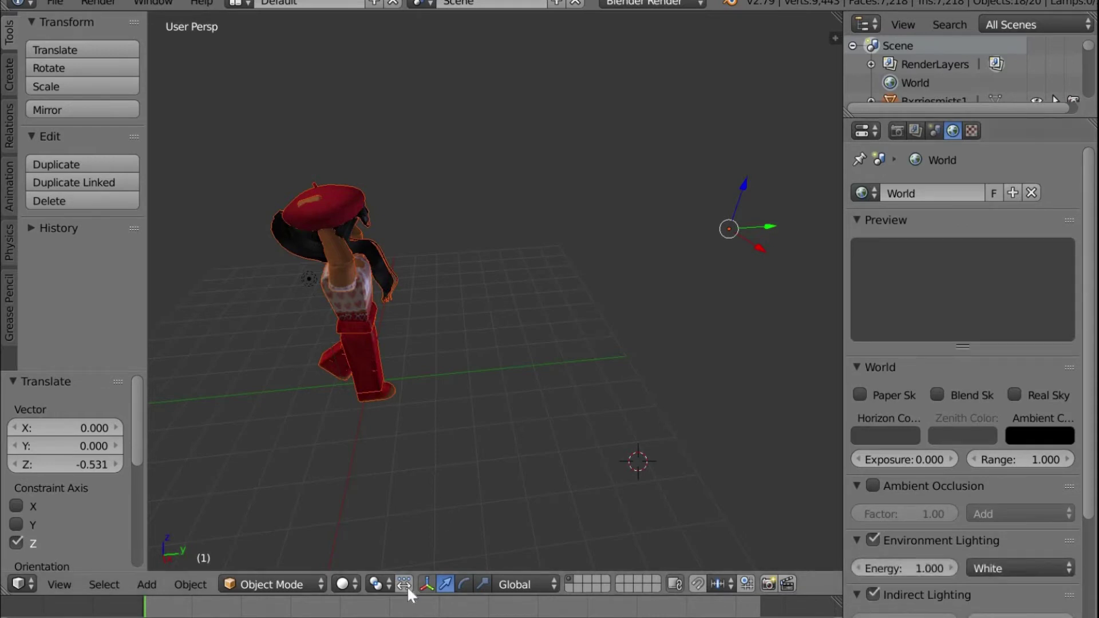
click(343, 583)
click(399, 480)
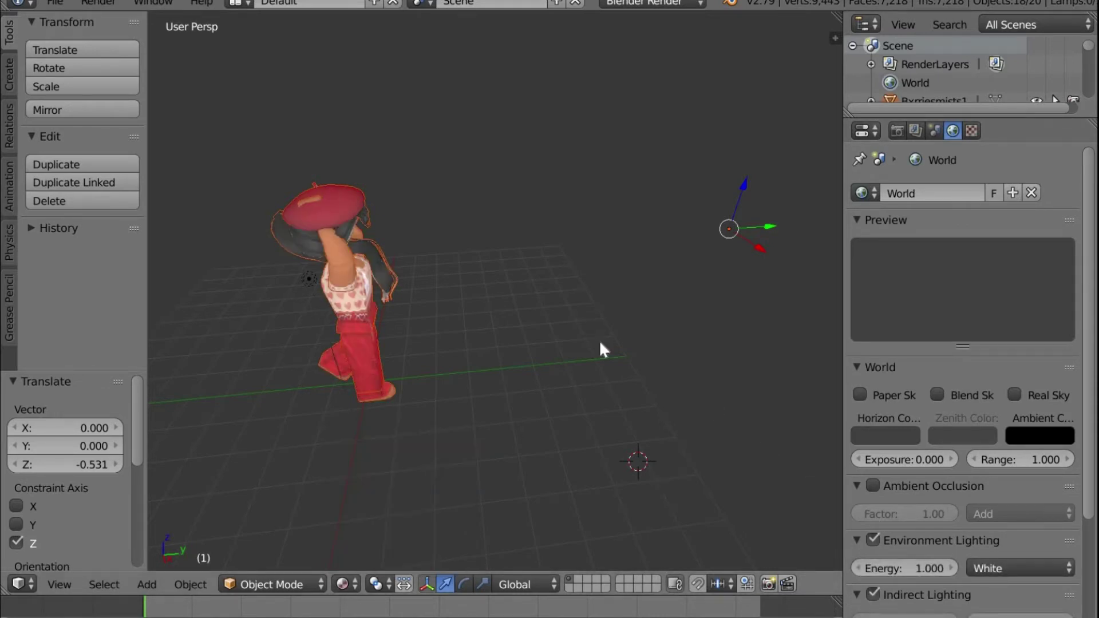
- Select the scene lamp near the camera, try the Sun type, and set it back to Point
key(shift+f)
key(w)
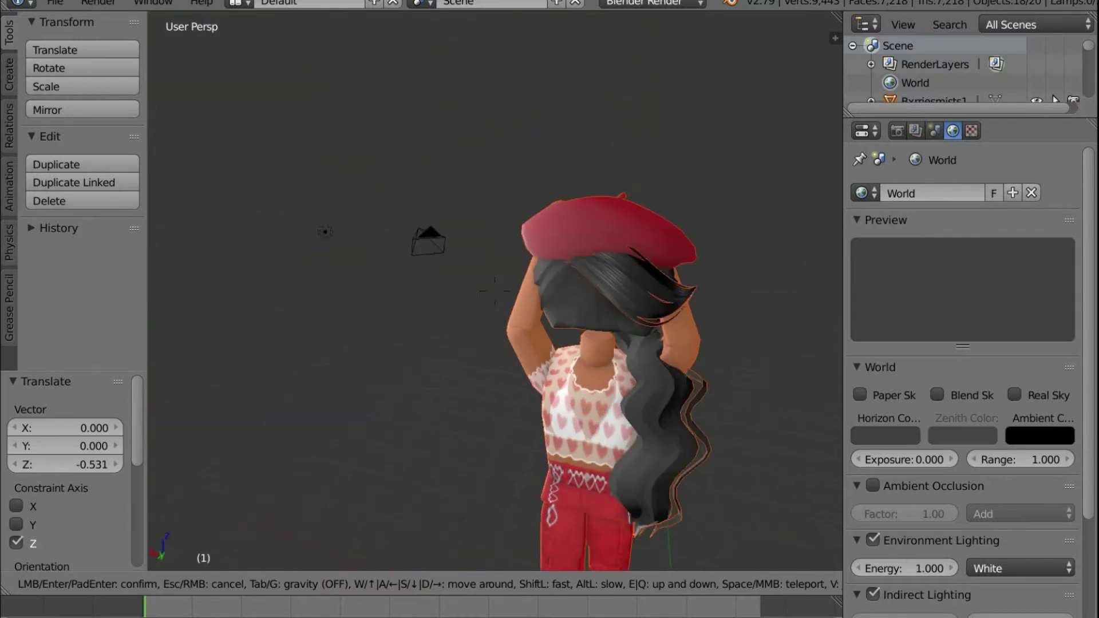
key(s)
key(Return)
right_click(382, 254)
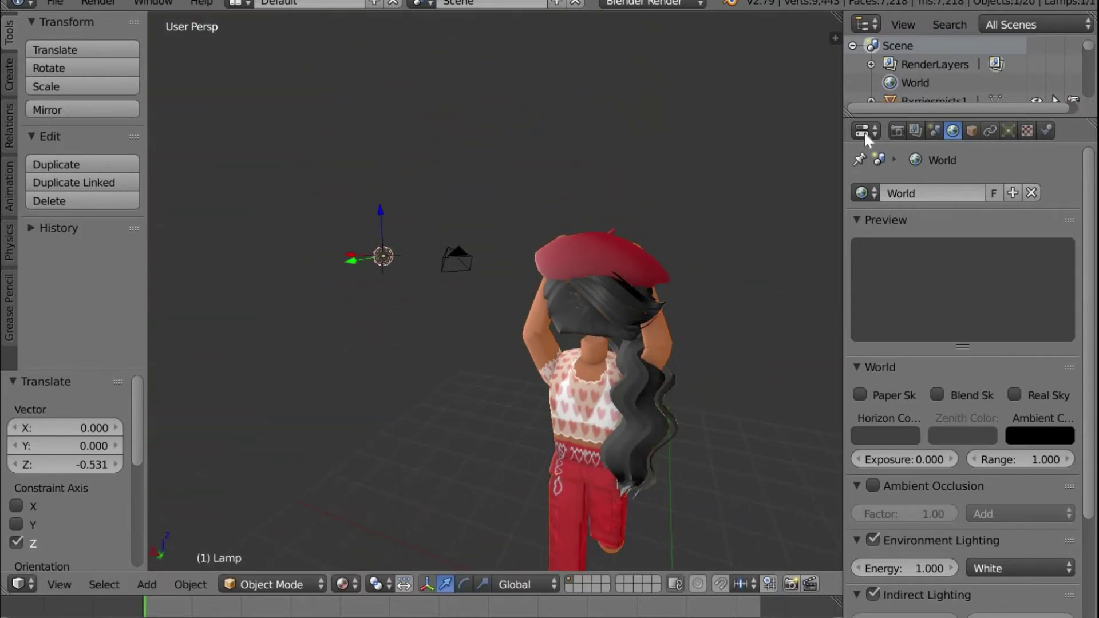
click(1008, 131)
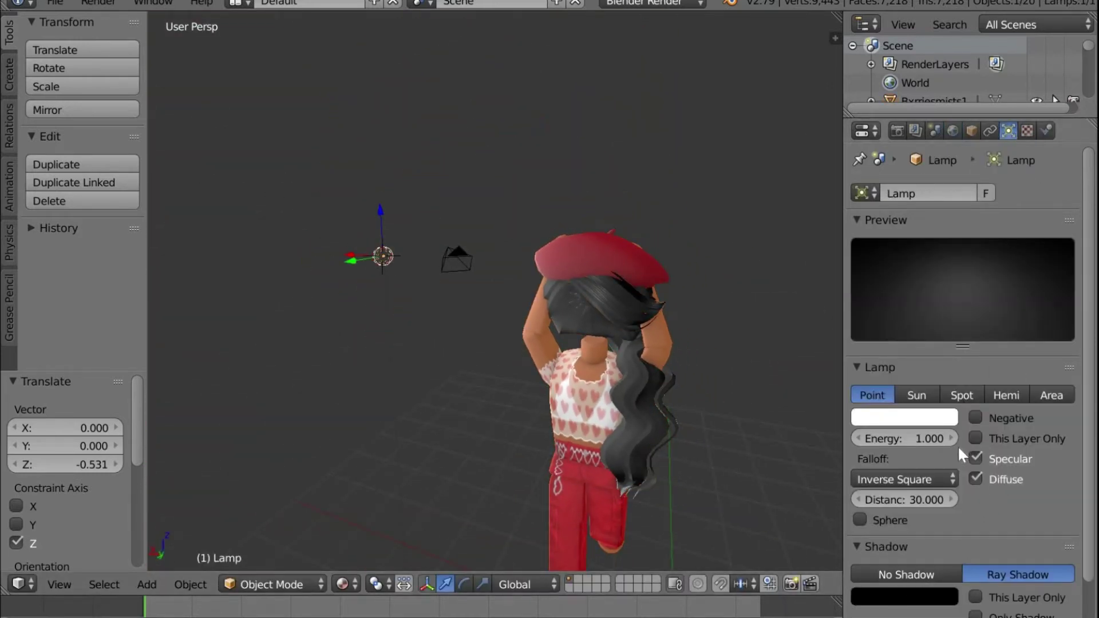
click(912, 398)
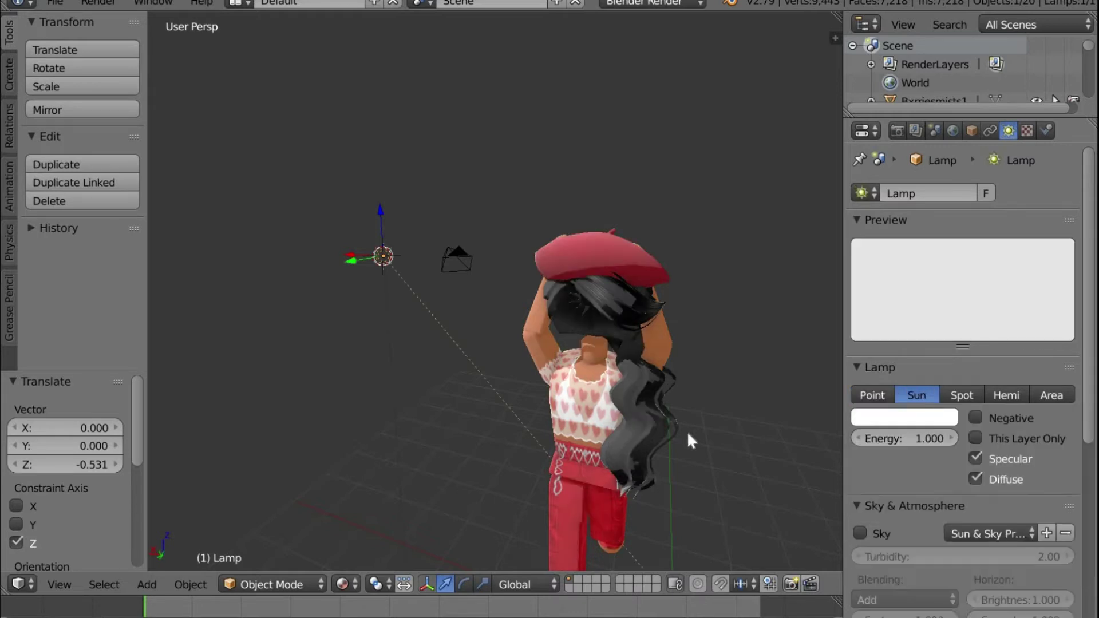
click(872, 395)
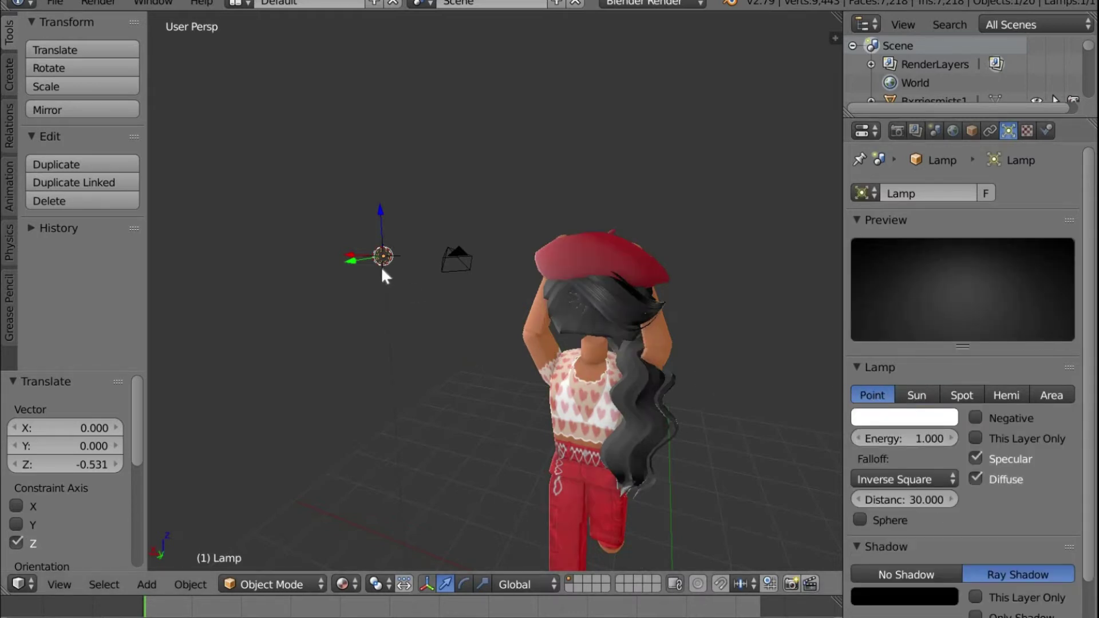
- Move the lamp about 0.183 along the X axis and set its light colour to pink (R 1.000, G 0.265, B 0.568)
drag(349, 251, 338, 250)
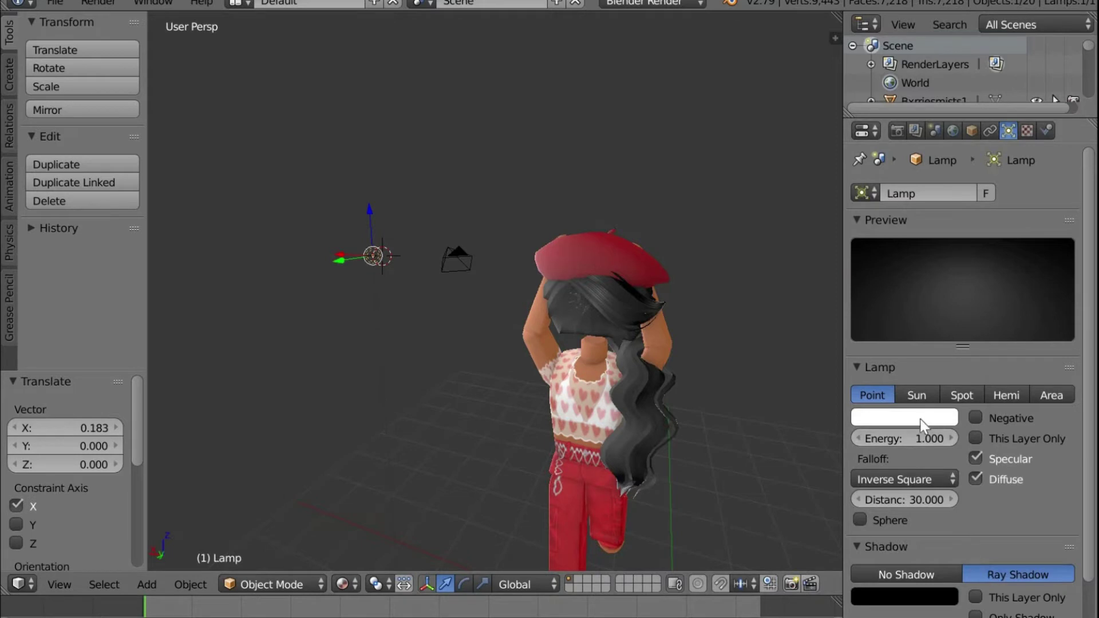
click(924, 425)
drag(861, 236, 873, 264)
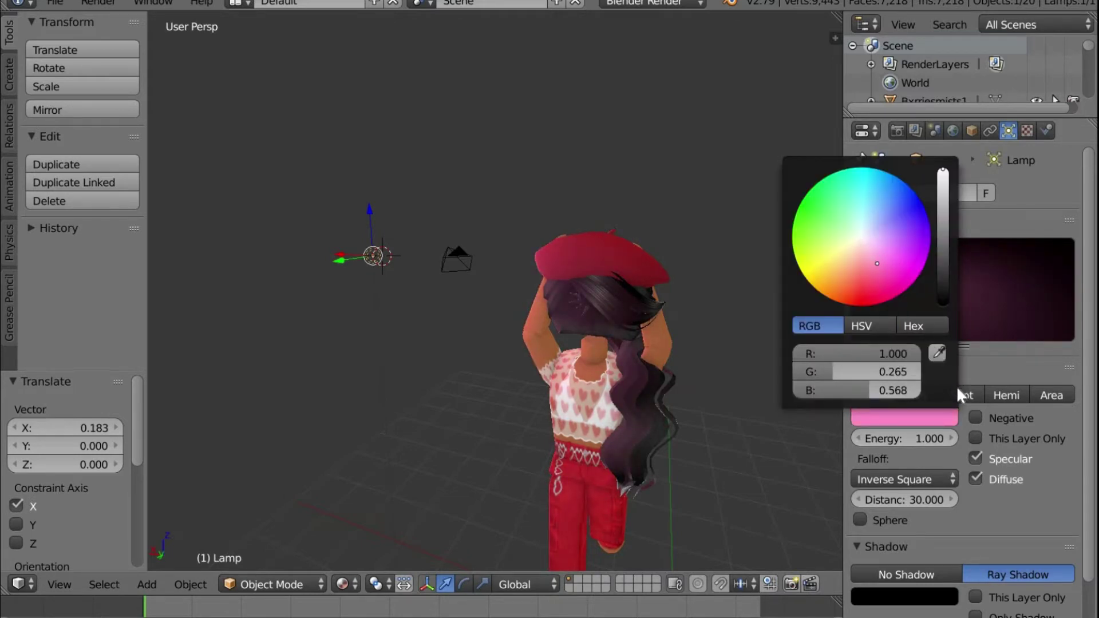
- Fly around the character to examine the pink lighting up close and from behind
key(shift+f)
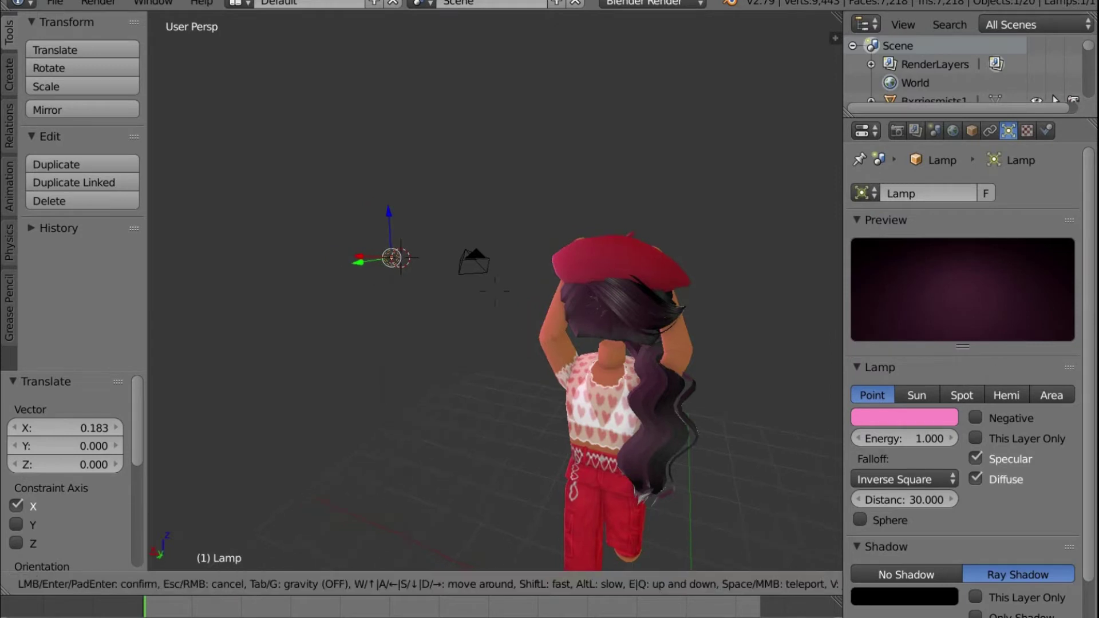
key(w)
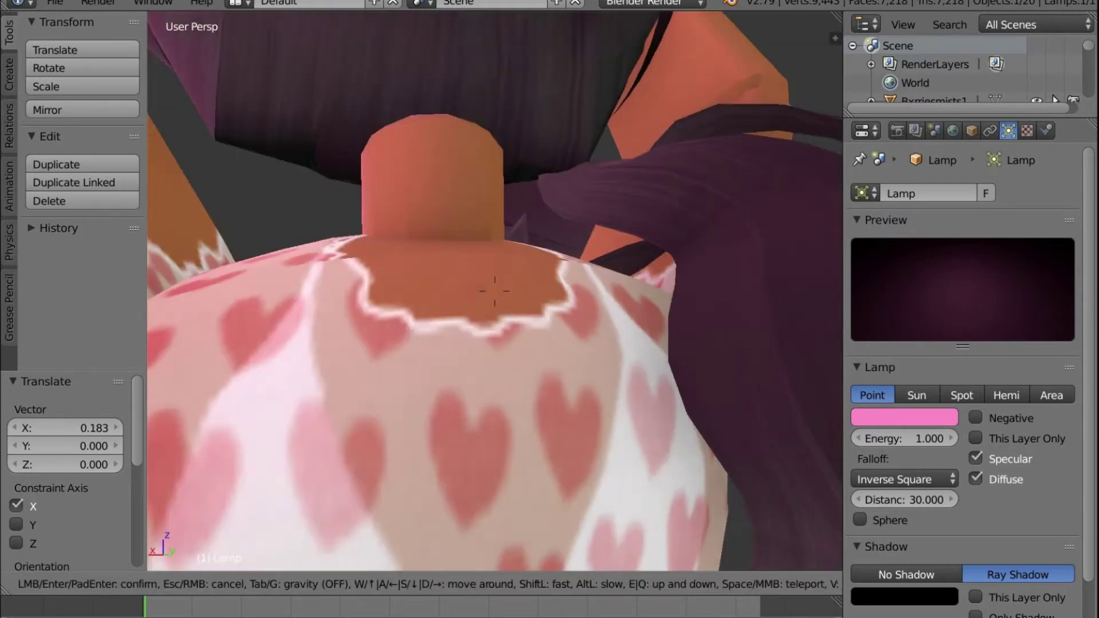
key(s)
key(w)
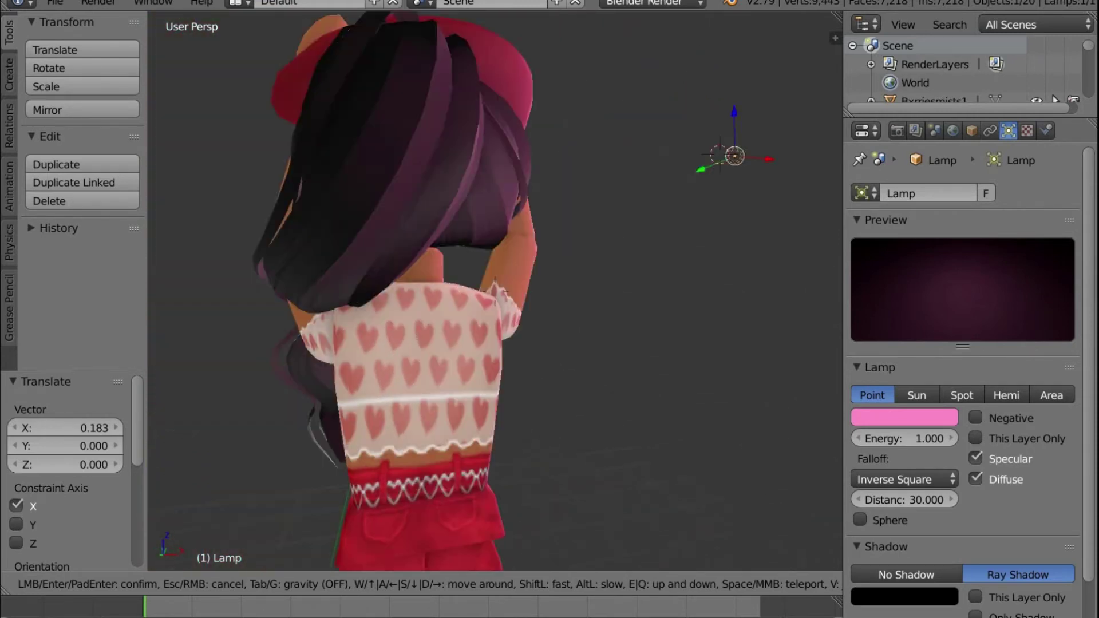
key(s)
click(496, 293)
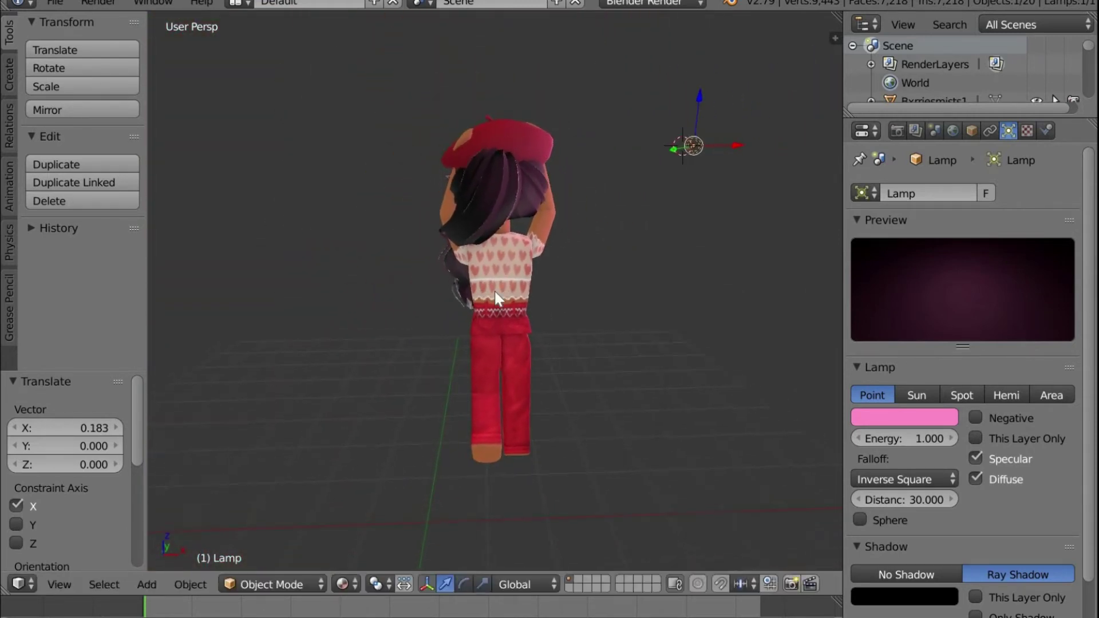
- Preview the character with Rendered viewport shading, and switch the viewport back to Material shading
click(342, 584)
click(356, 431)
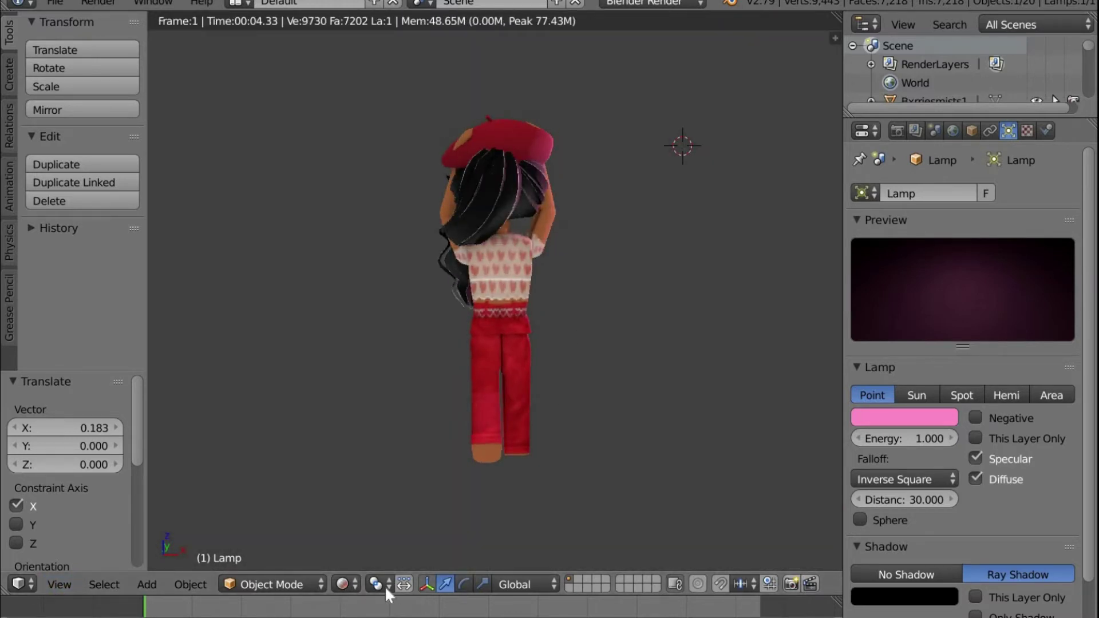
click(347, 584)
click(391, 484)
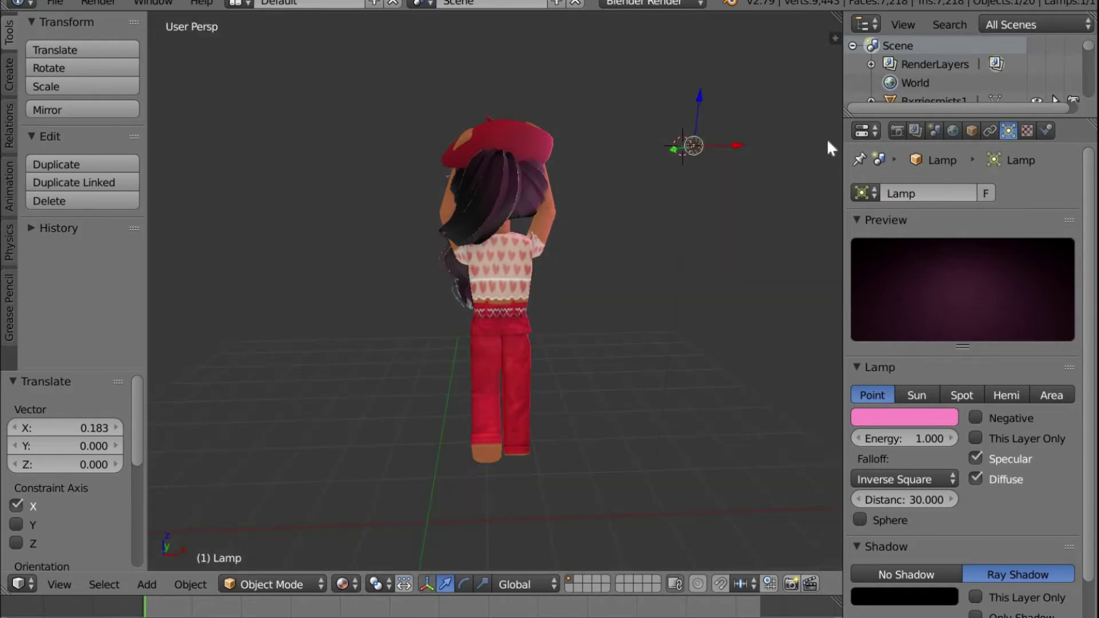
- Set the render resolution to 10000 px in both X and Y
click(898, 130)
click(918, 333)
key(BackSpace)
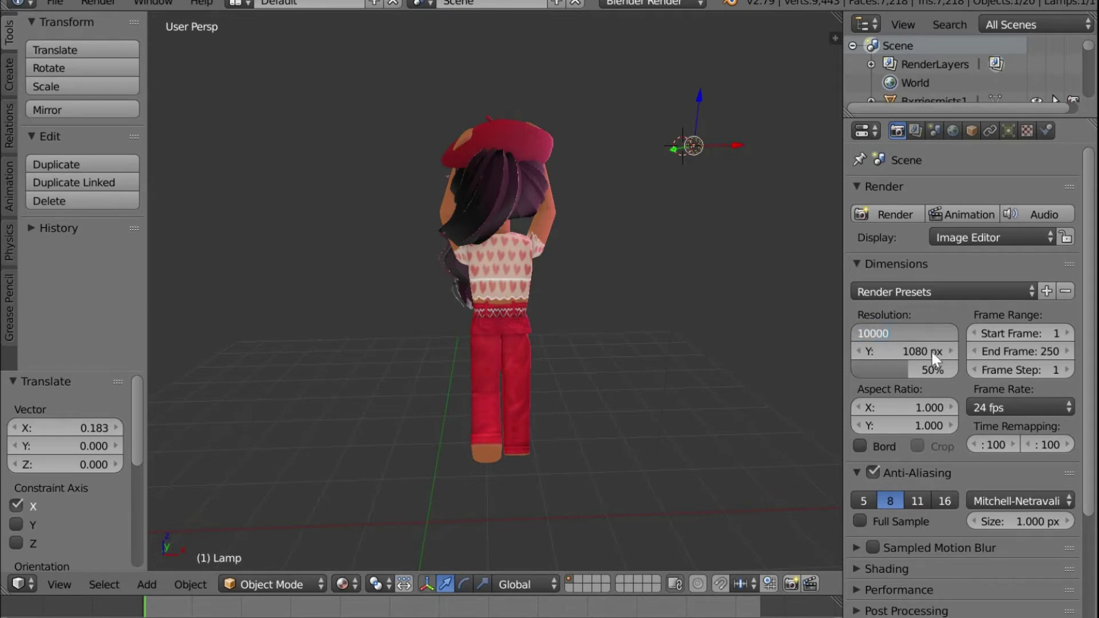
text(10000)
key(Tab)
key(BackSpace)
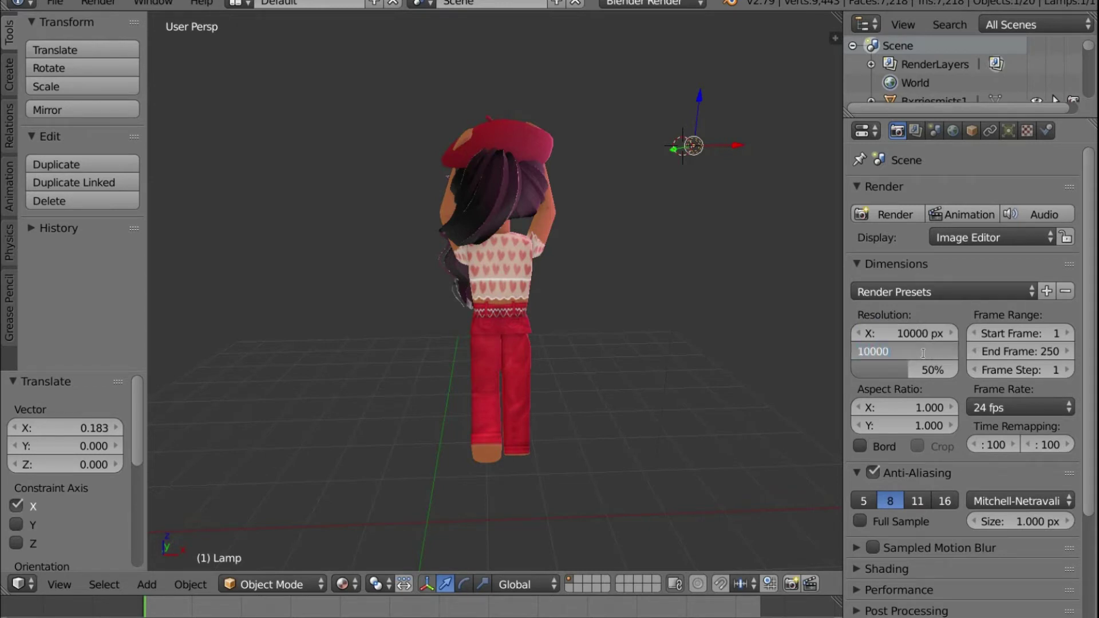
key(Return)
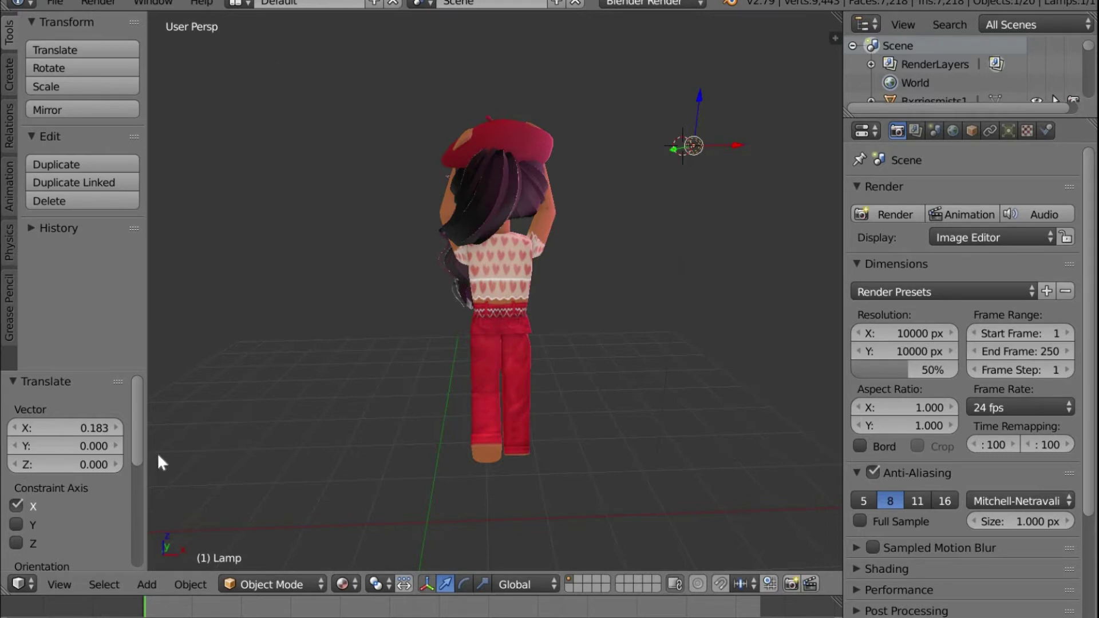
- Look through the scene camera and set the render shading's Alpha to Transparent
click(63, 585)
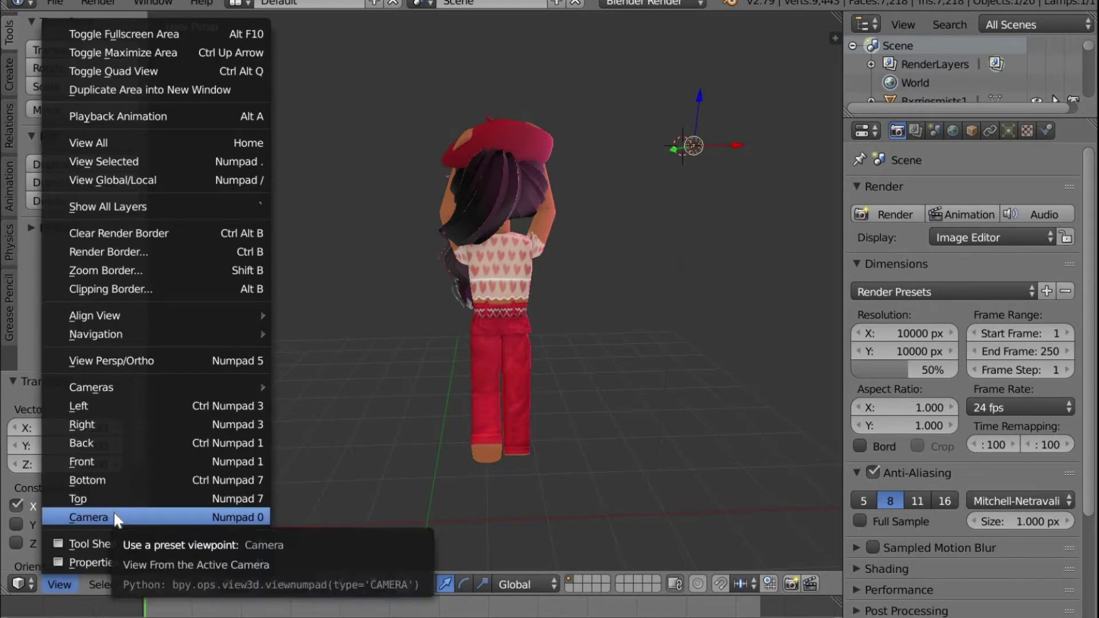
click(115, 513)
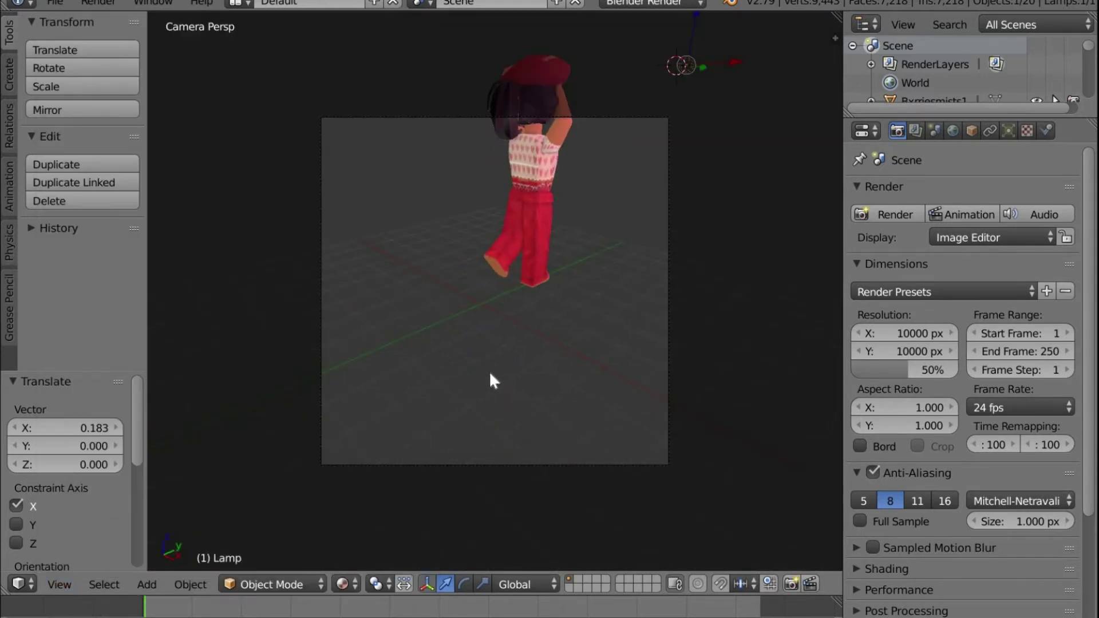
click(930, 572)
click(1025, 614)
click(1019, 576)
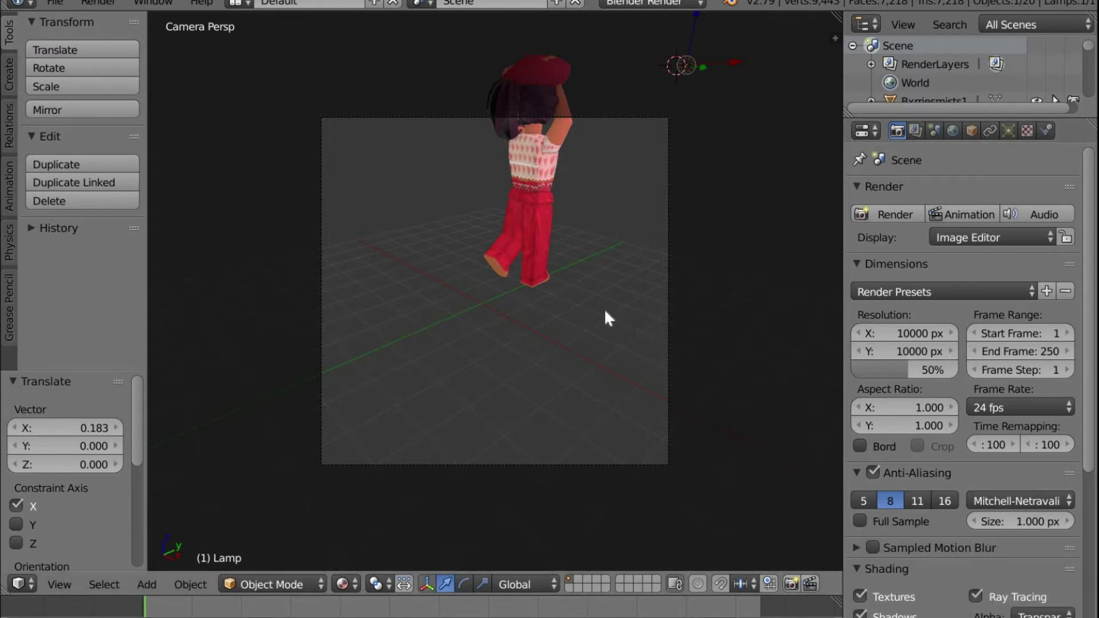
- Fly the camera behind the character and back away until the whole body fits inside the camera frame
key(shift+f)
key(w)
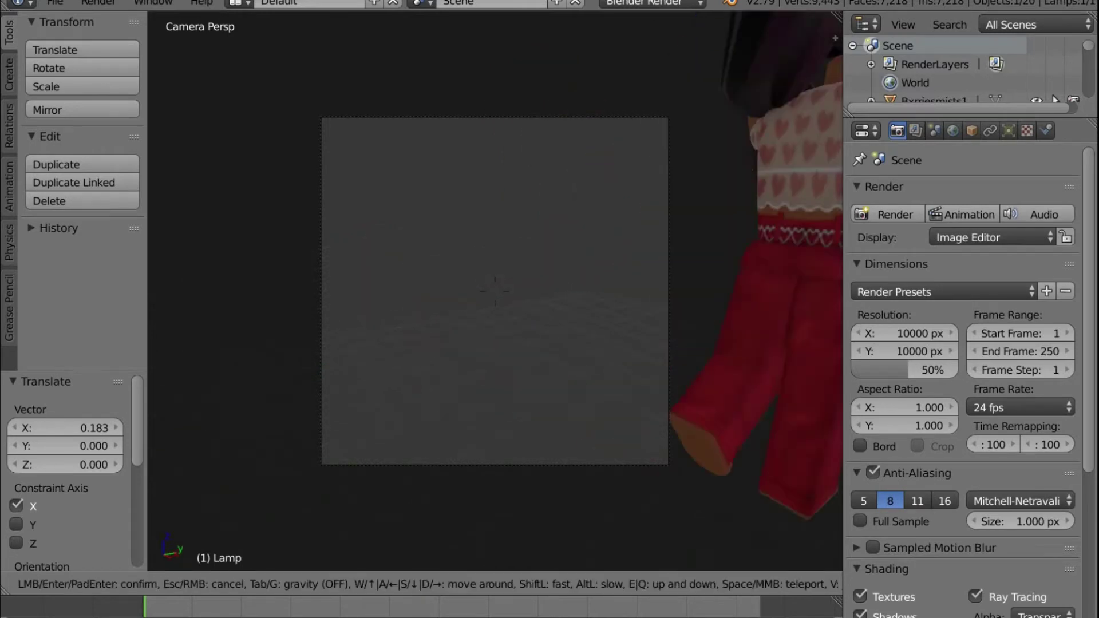
key(s)
key(w)
key(s)
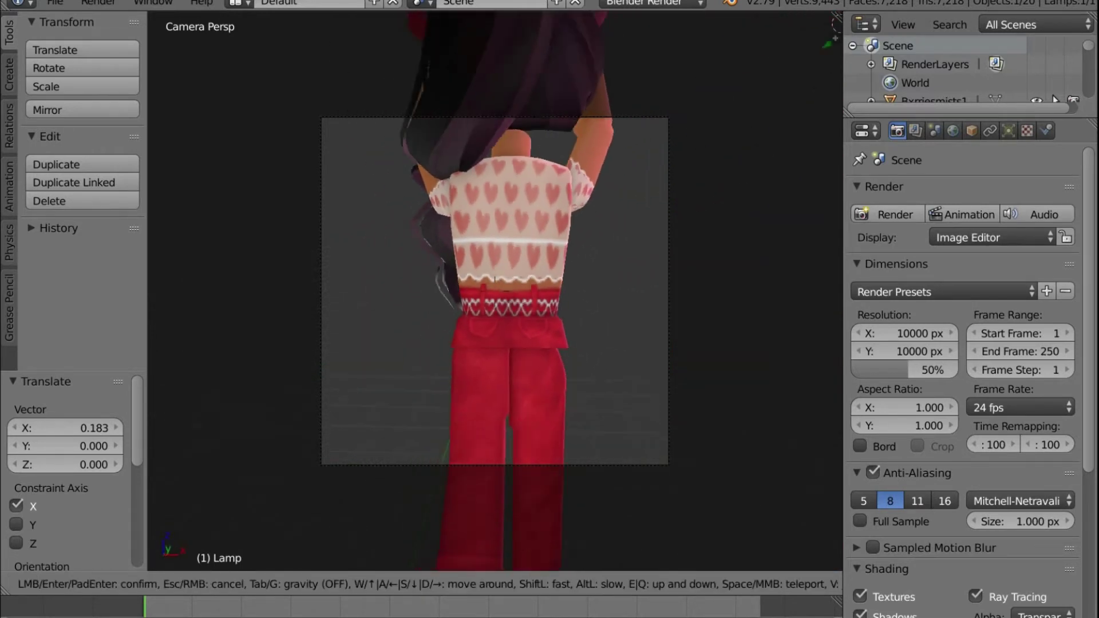
key(s)
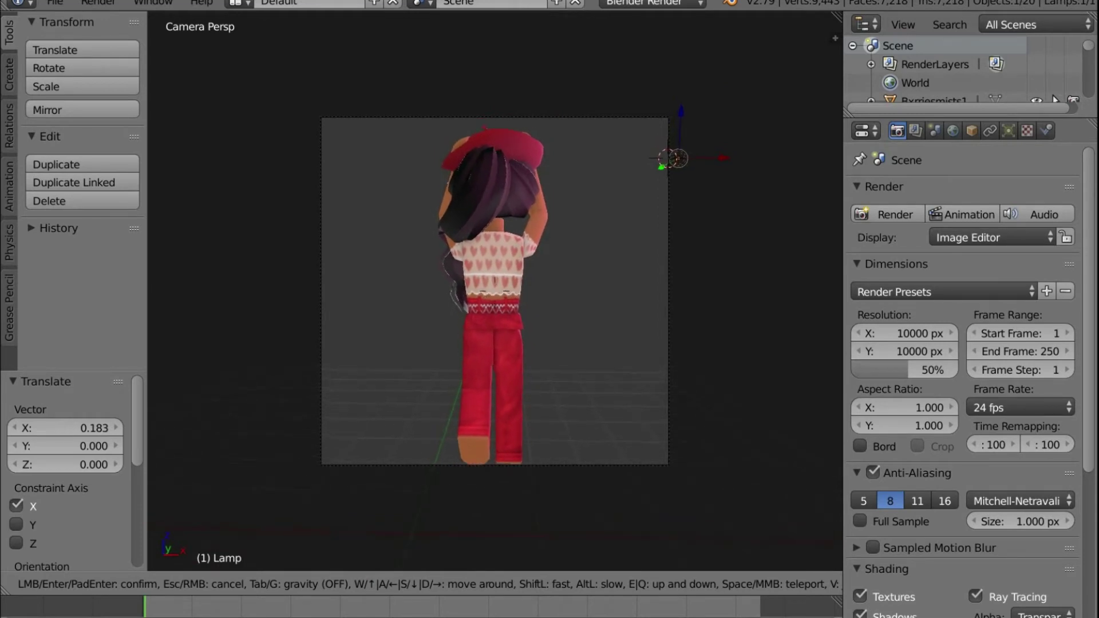
key(s)
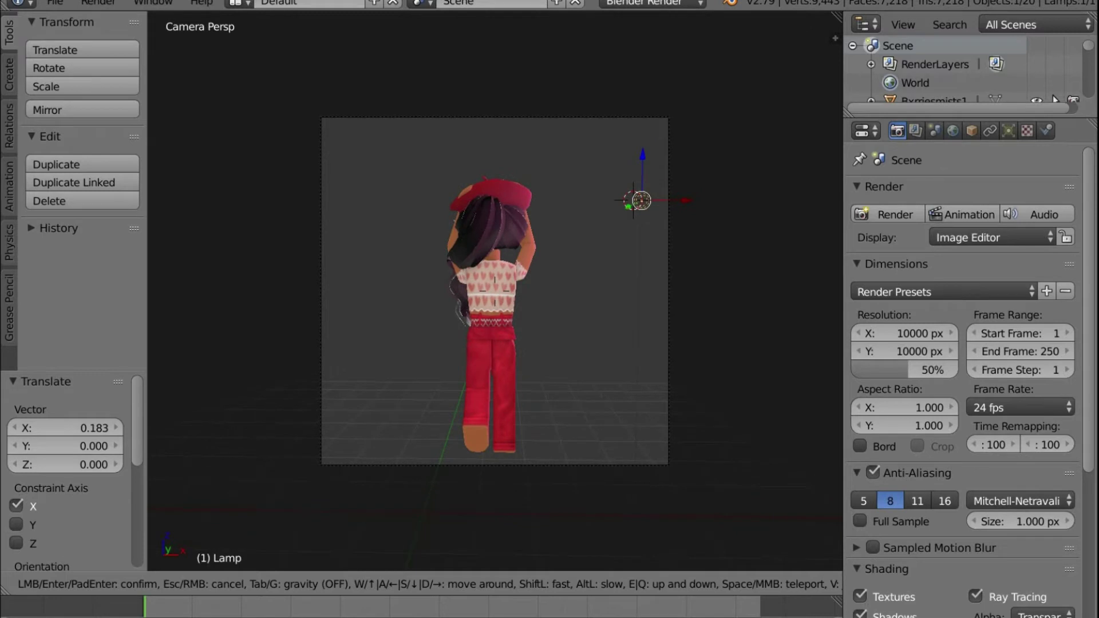
click(494, 289)
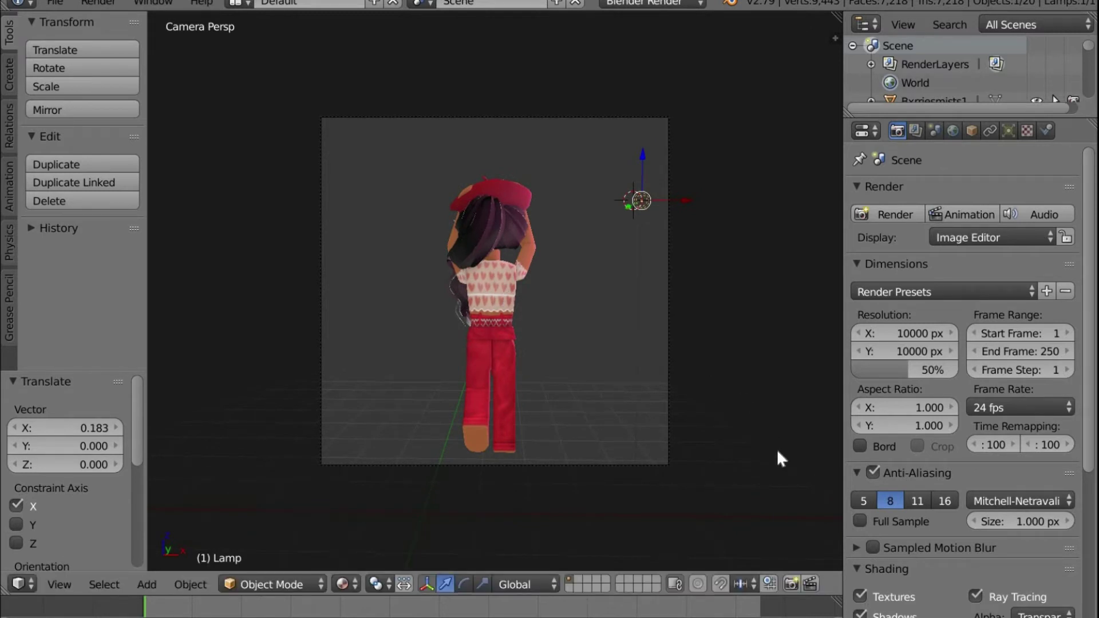
- Render the image and zoom the render result out to 1:8 to show the full picture
click(100, 2)
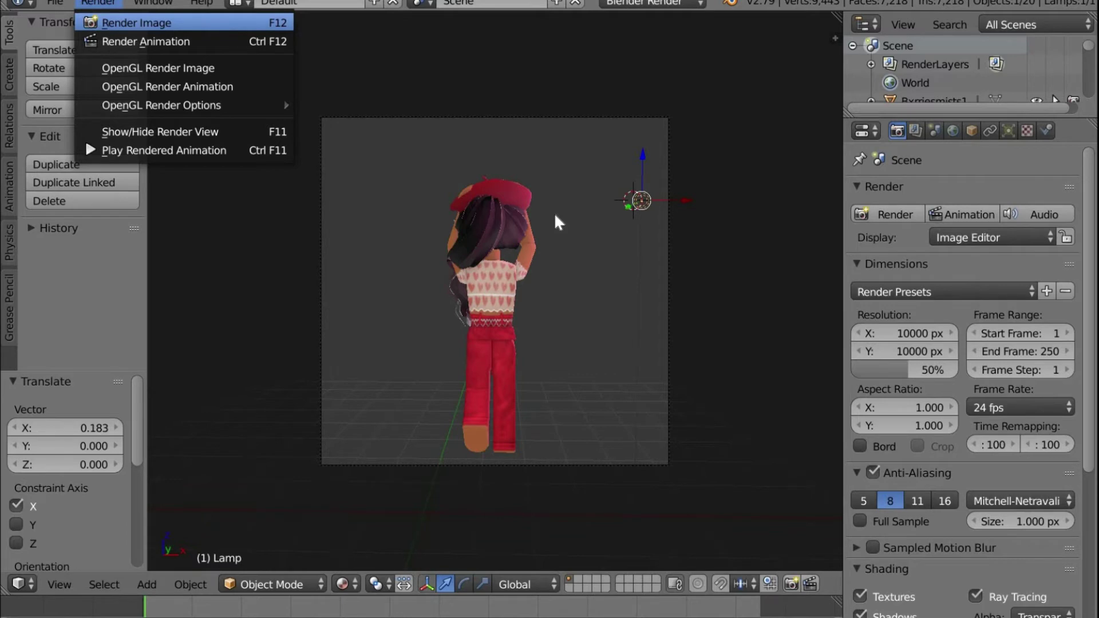
key(F12)
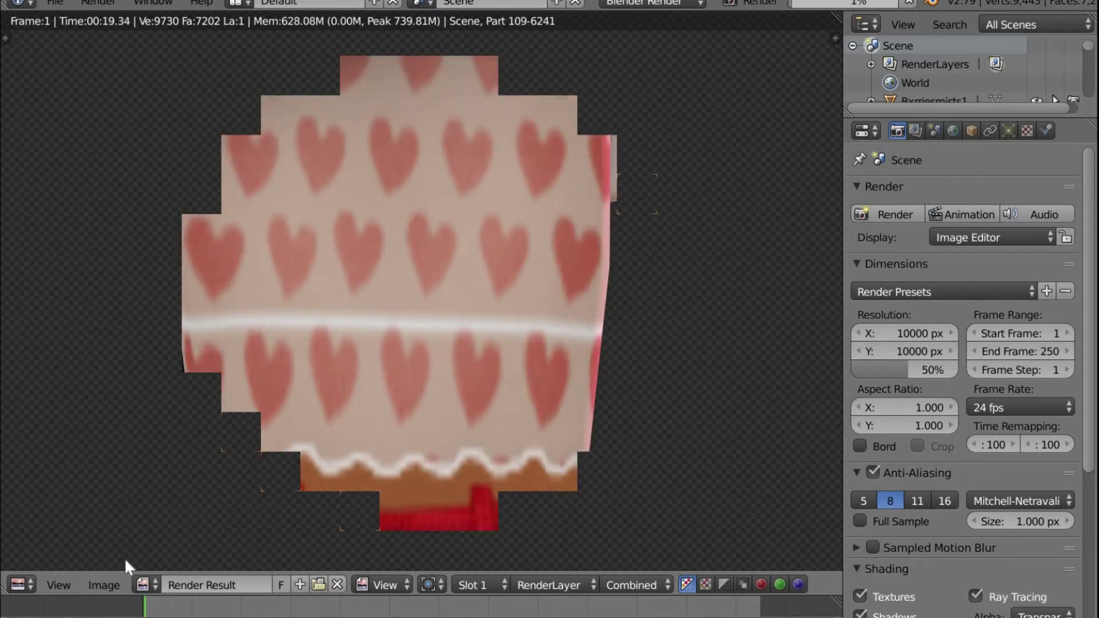
click(55, 587)
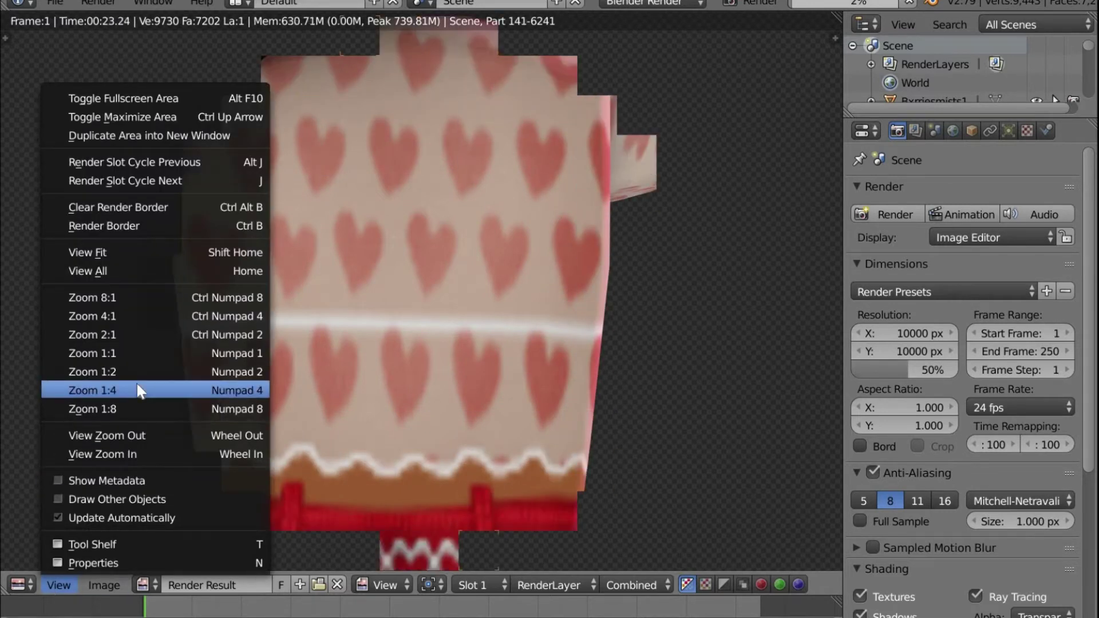
click(140, 392)
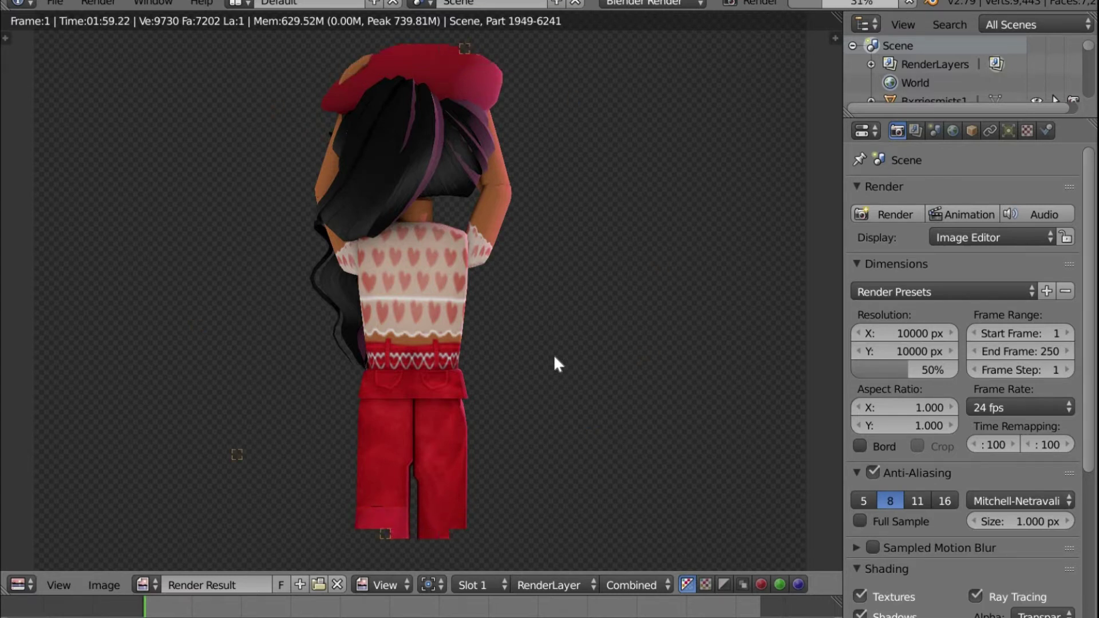
click(57, 584)
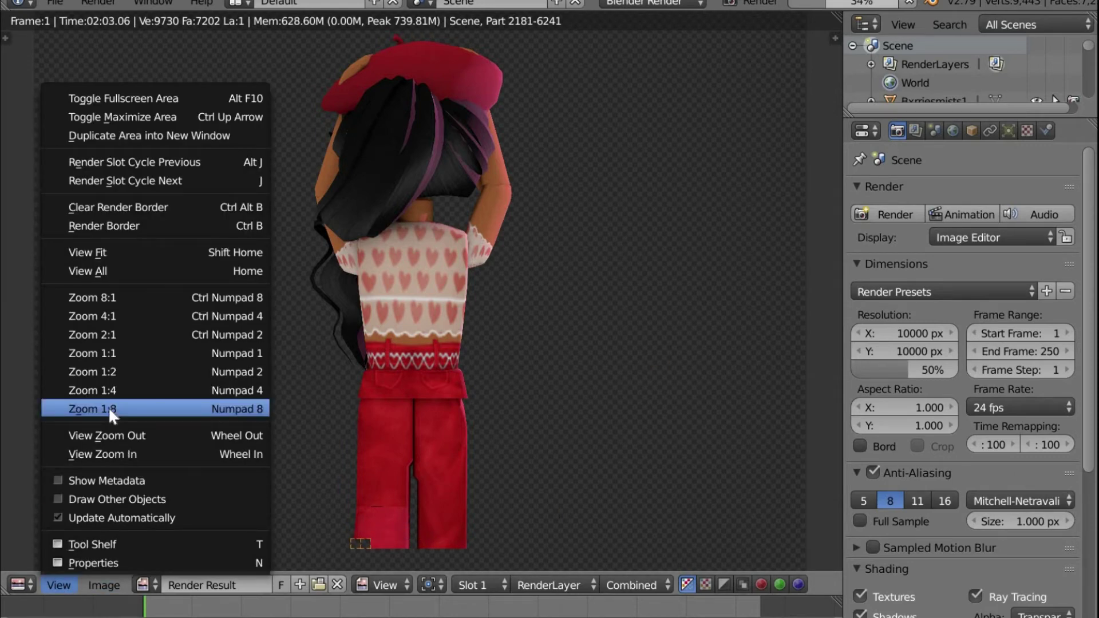
click(110, 410)
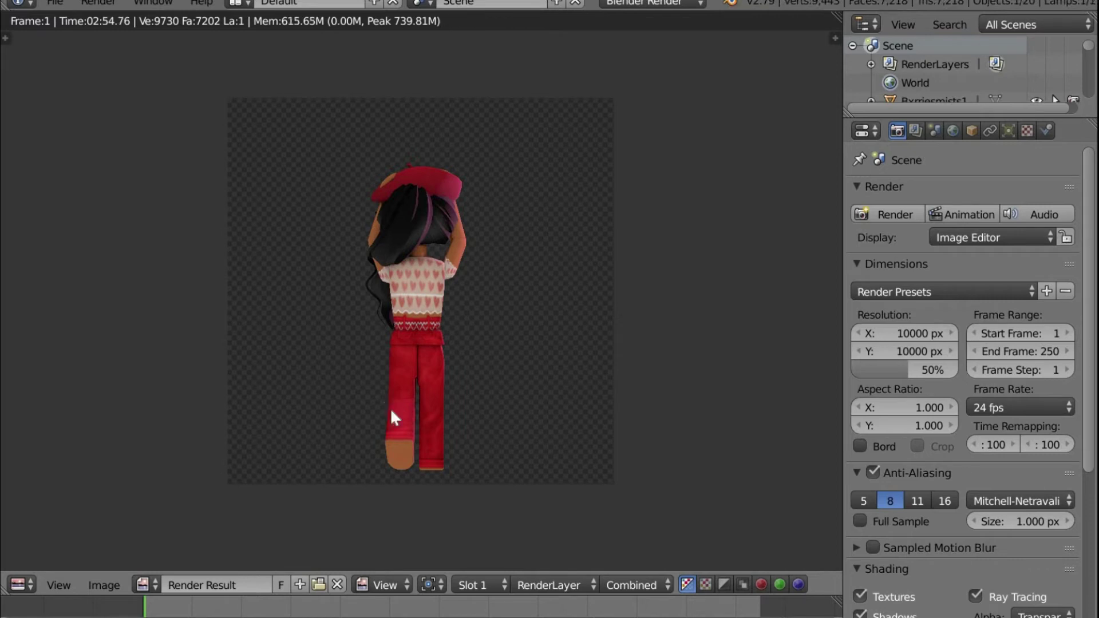
- Save the render result as an image file in a bookmarked folder
click(104, 585)
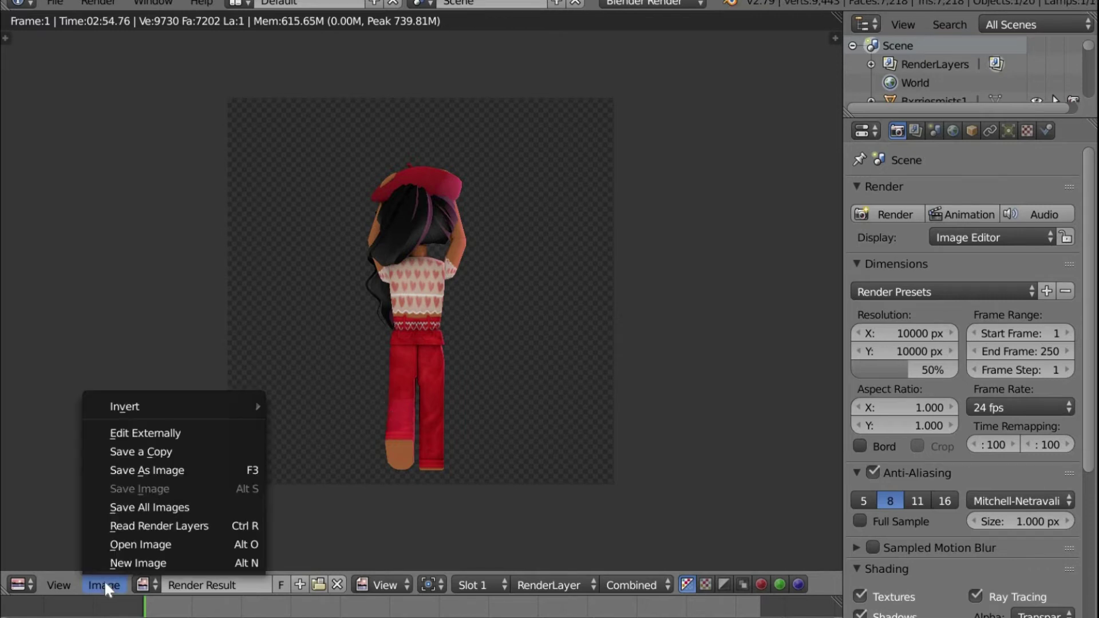
click(237, 470)
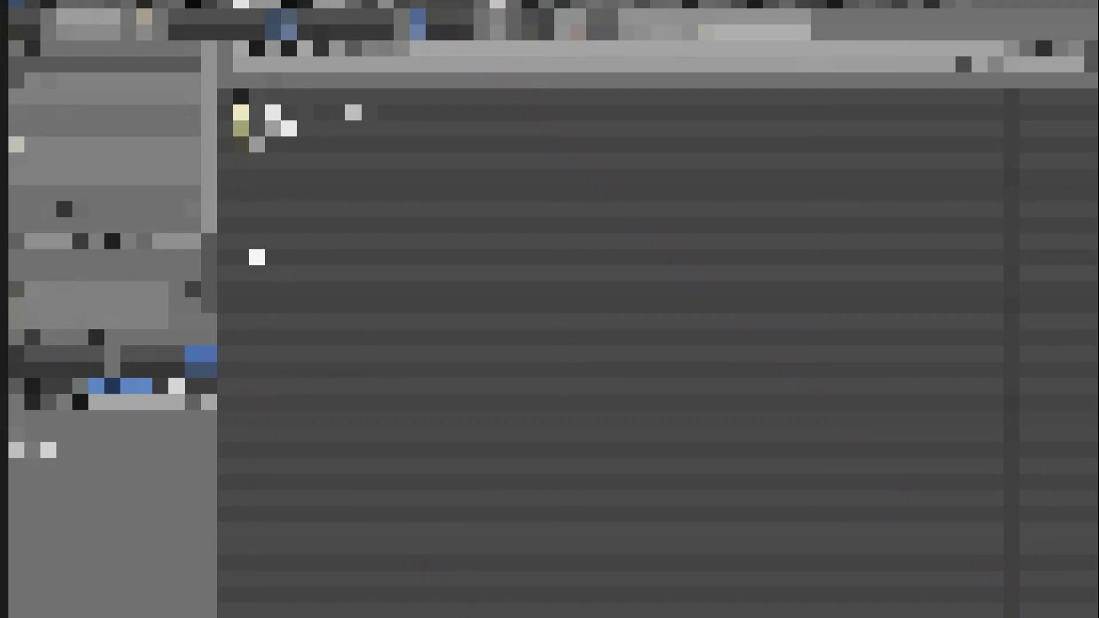
drag(209, 225, 209, 296)
click(109, 215)
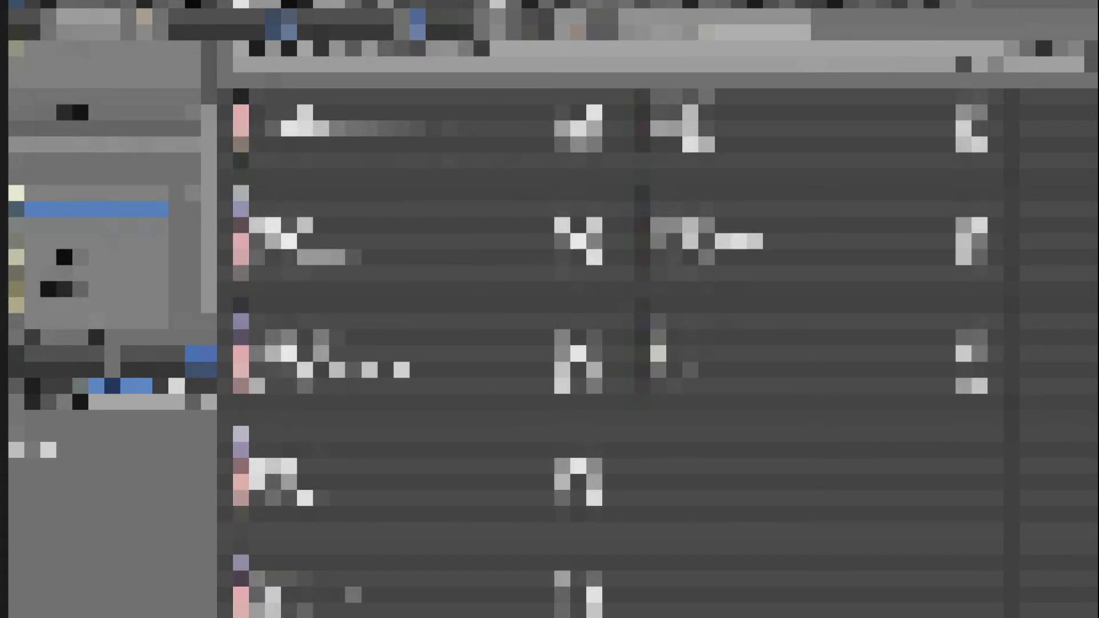
click(351, 71)
key(BackSpace)
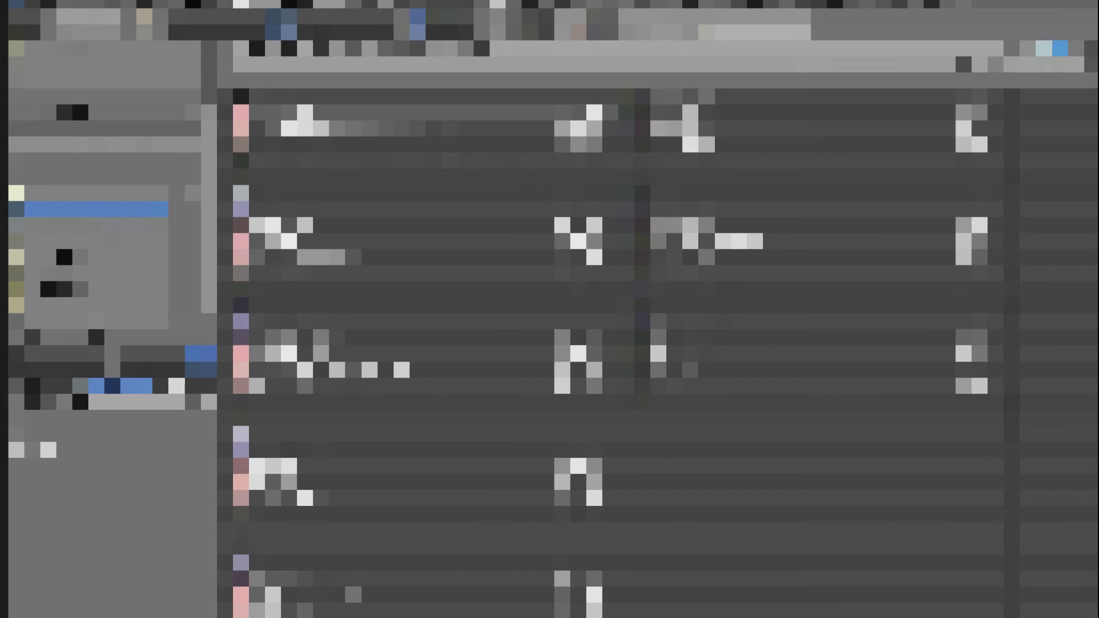
click(1054, 48)
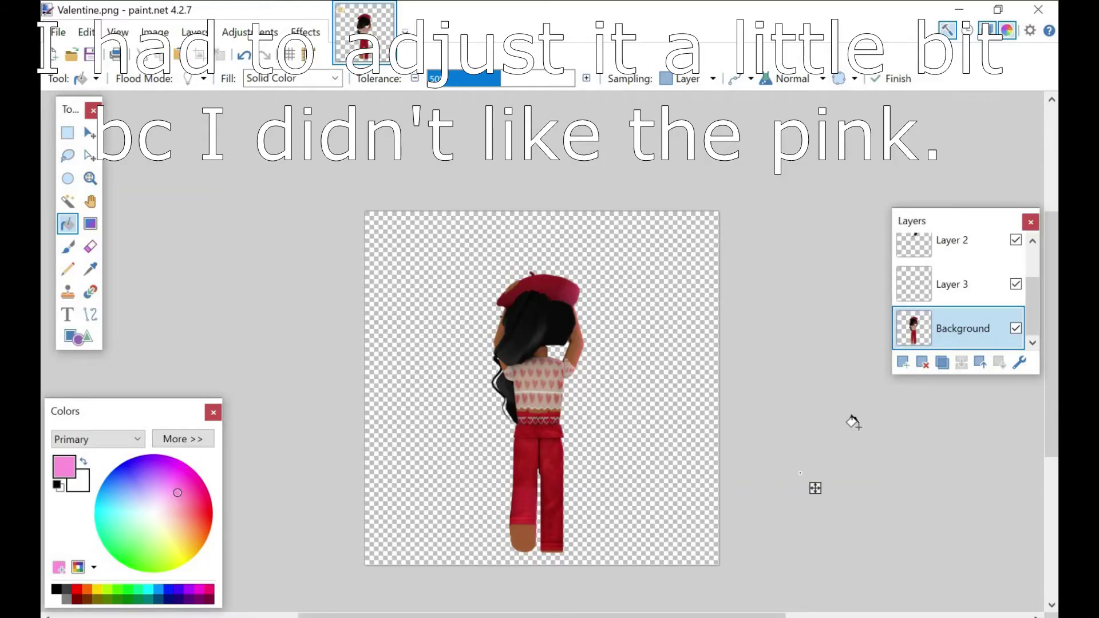
- In paint.net, paste the red rose and chocolate hearts photo onto a new layer and stretch it over the whole canvas
key(ctrl+shift+n)
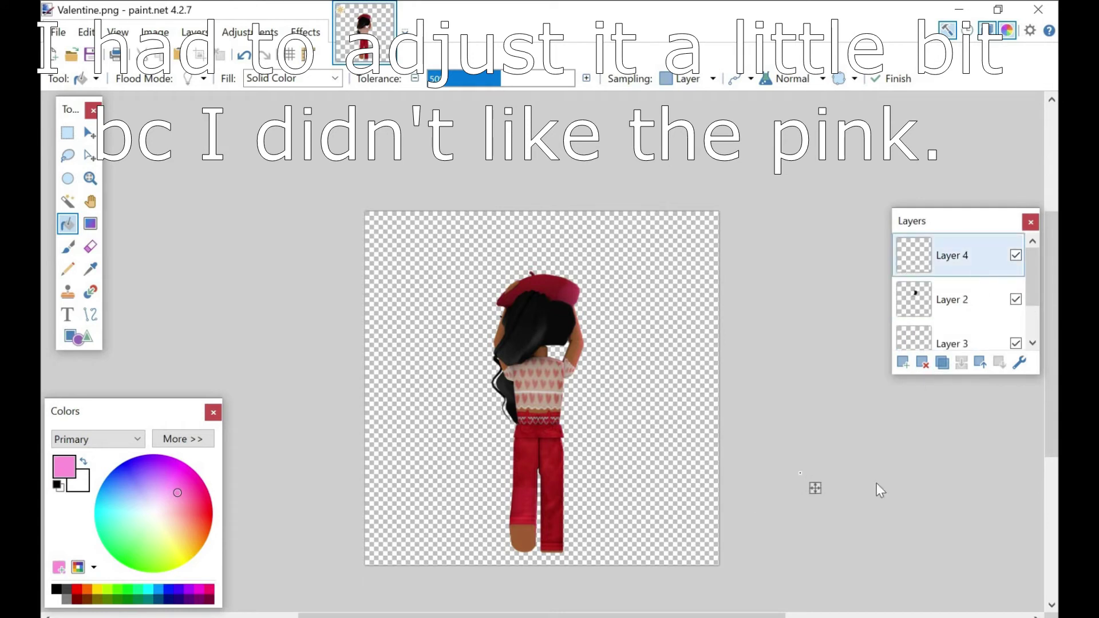
click(180, 55)
drag(418, 239, 717, 564)
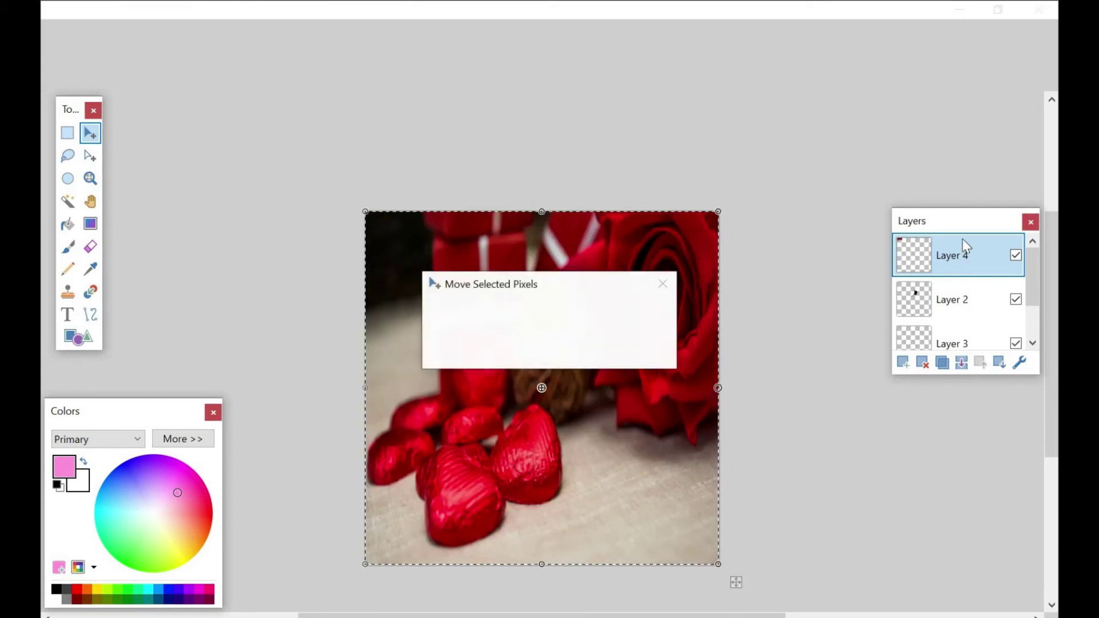
- Move the rose photo's layer to the bottom of the layer stack, beneath the character's Background layer, and select it
drag(963, 238, 969, 291)
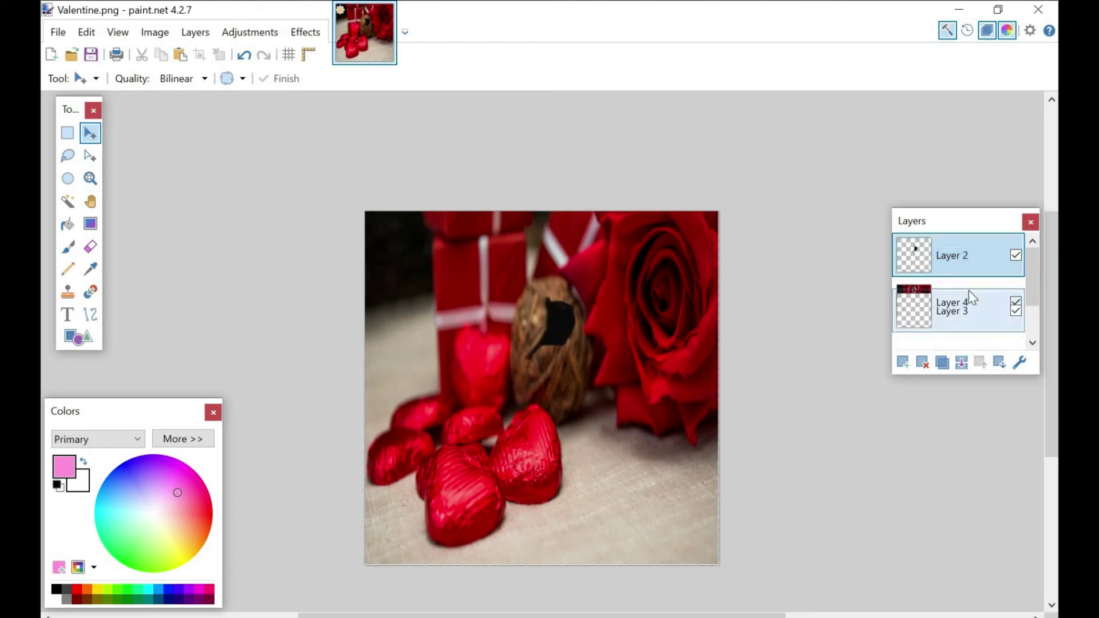
drag(963, 340, 957, 284)
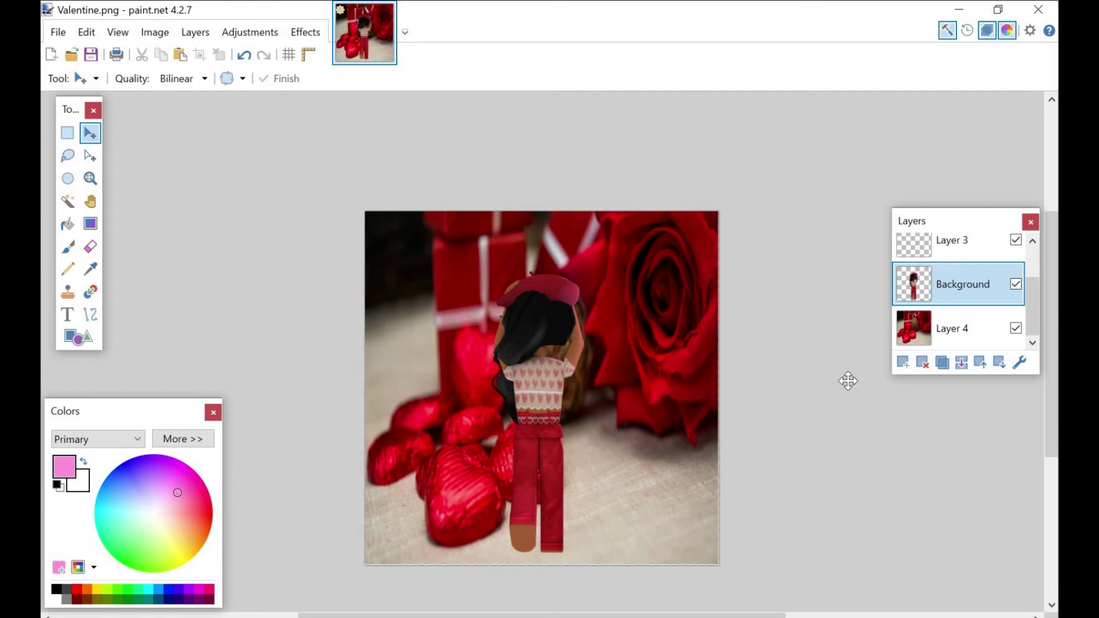
click(946, 344)
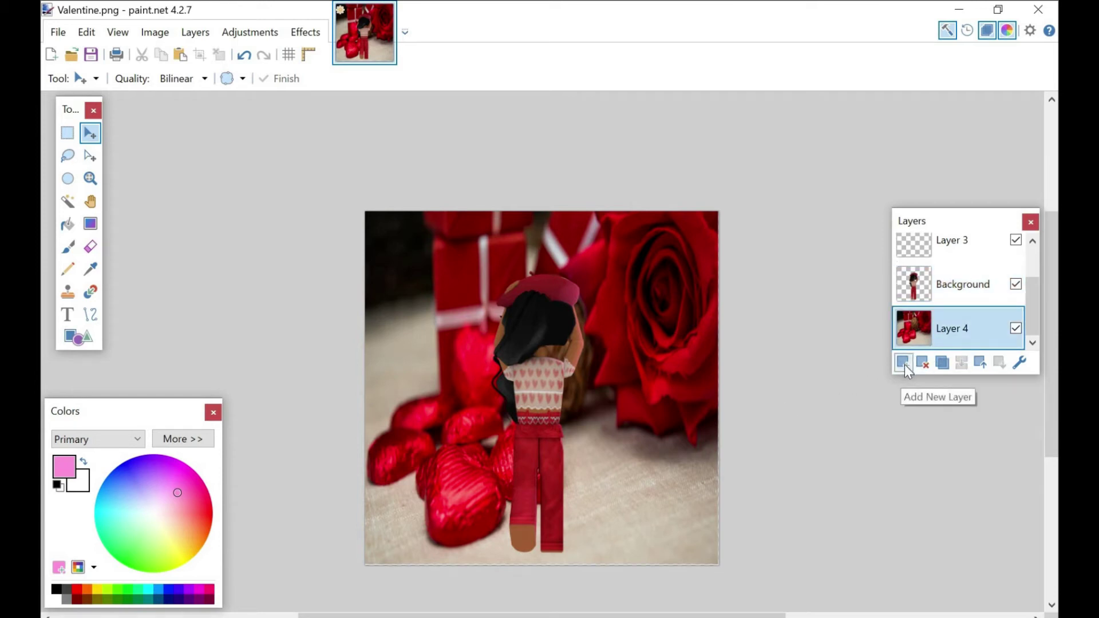
- Merge Layer 2 and Layer 3 down into the character's Background layer
drag(1034, 318, 1035, 266)
click(978, 253)
click(962, 362)
click(963, 365)
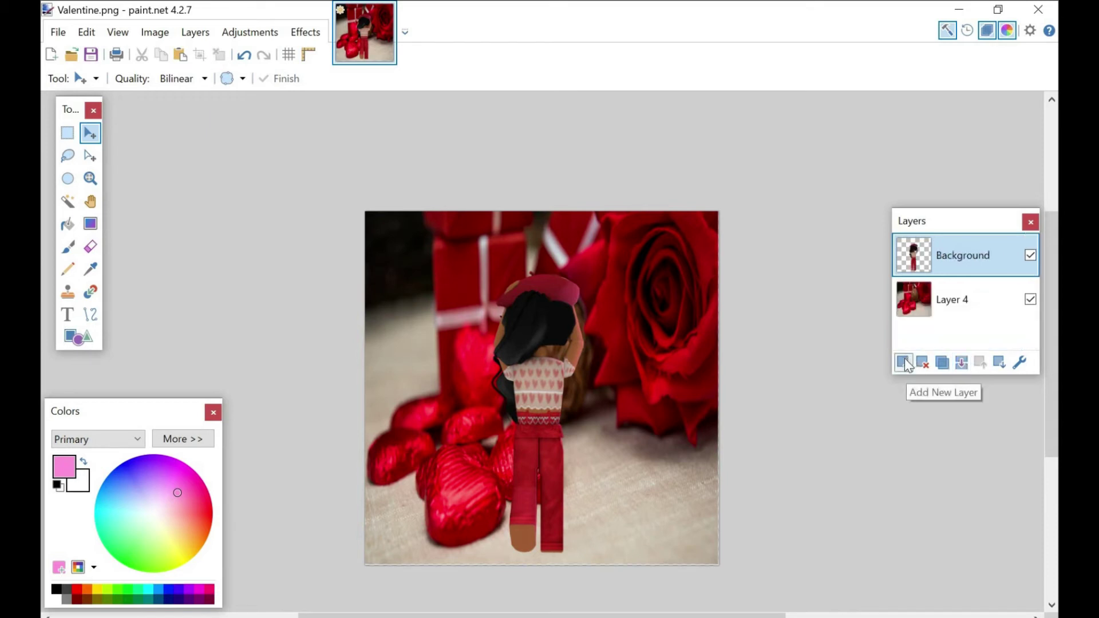
- Set the primary colour to white and start a text above the character in Cooper Black, size 288
click(56, 600)
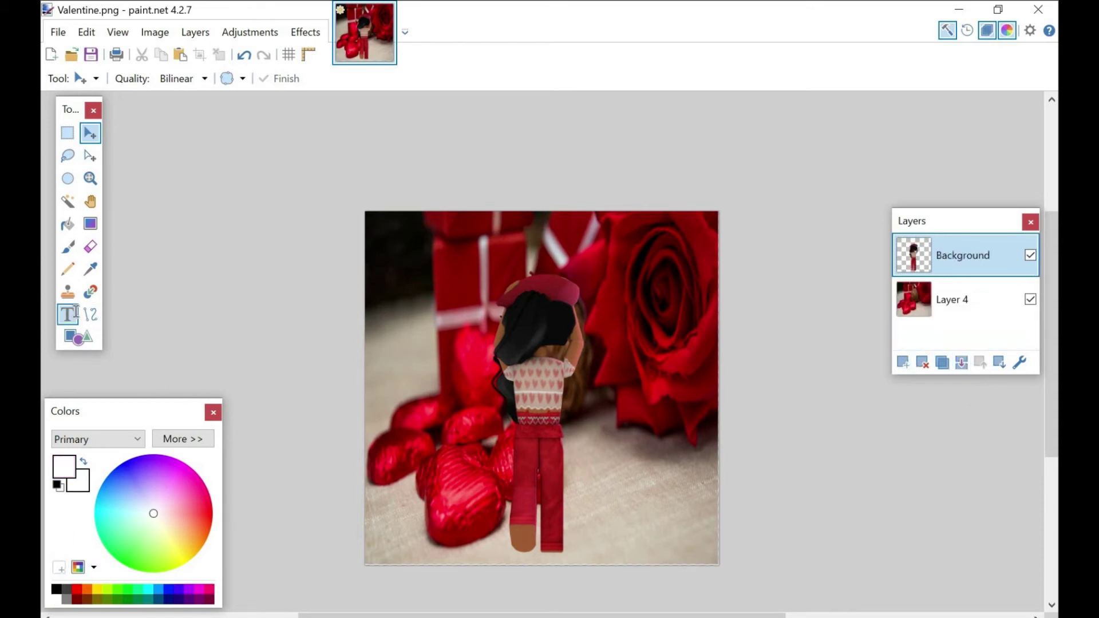
click(67, 314)
click(251, 80)
click(350, 464)
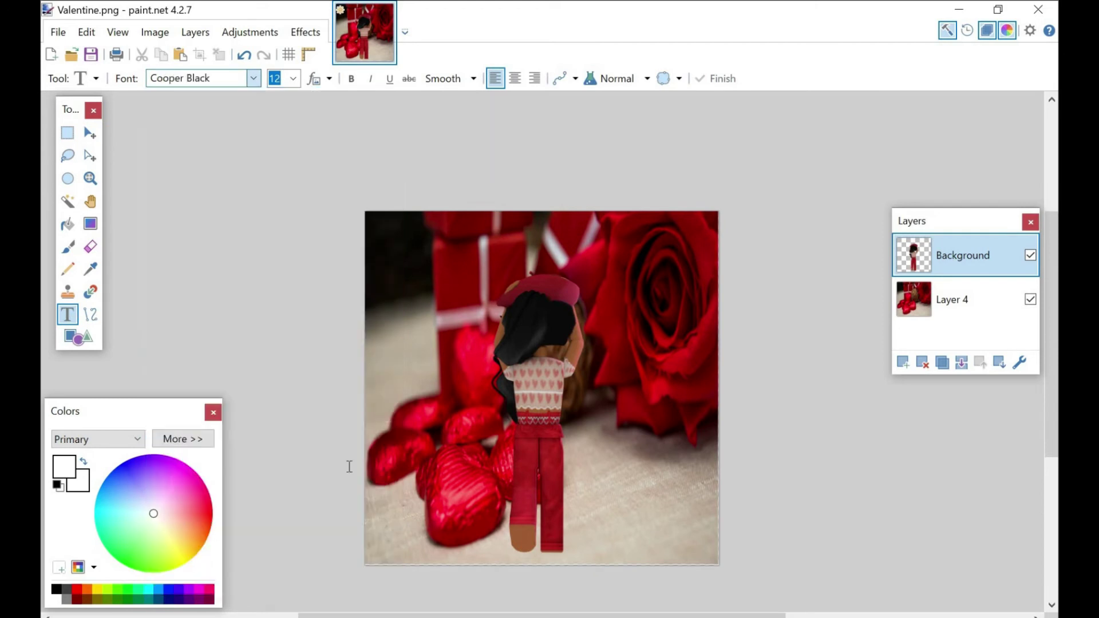
click(293, 79)
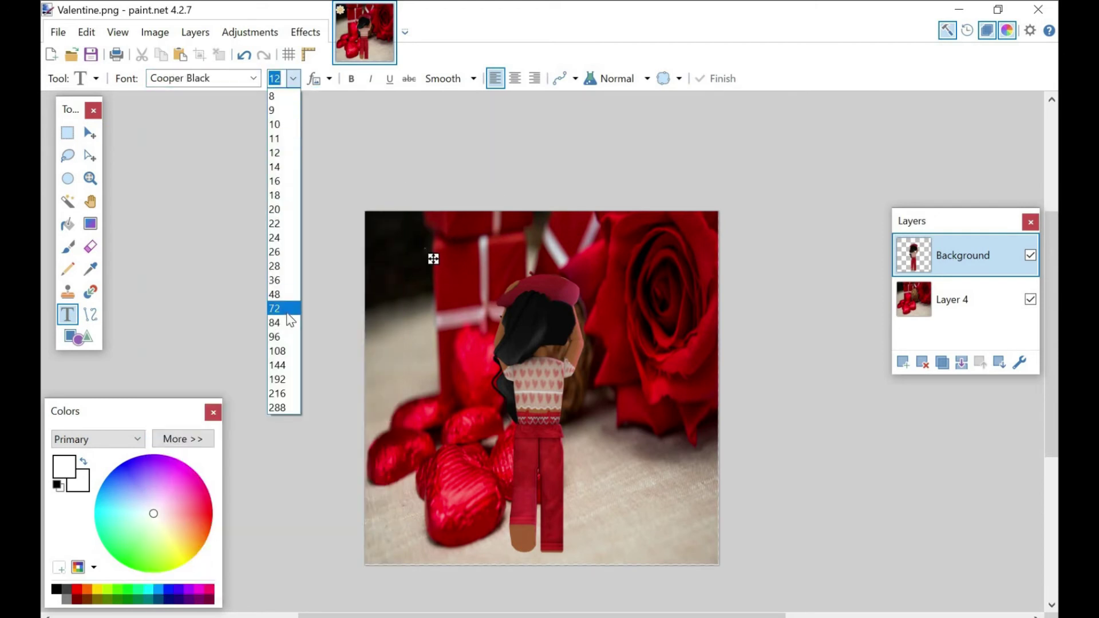
click(289, 350)
click(293, 78)
click(277, 408)
- Write "Happy Valentines Day! <3" above the character and move the text slightly towards the canvas's left edge
text(Happy Valentines)
text(Day! <3)
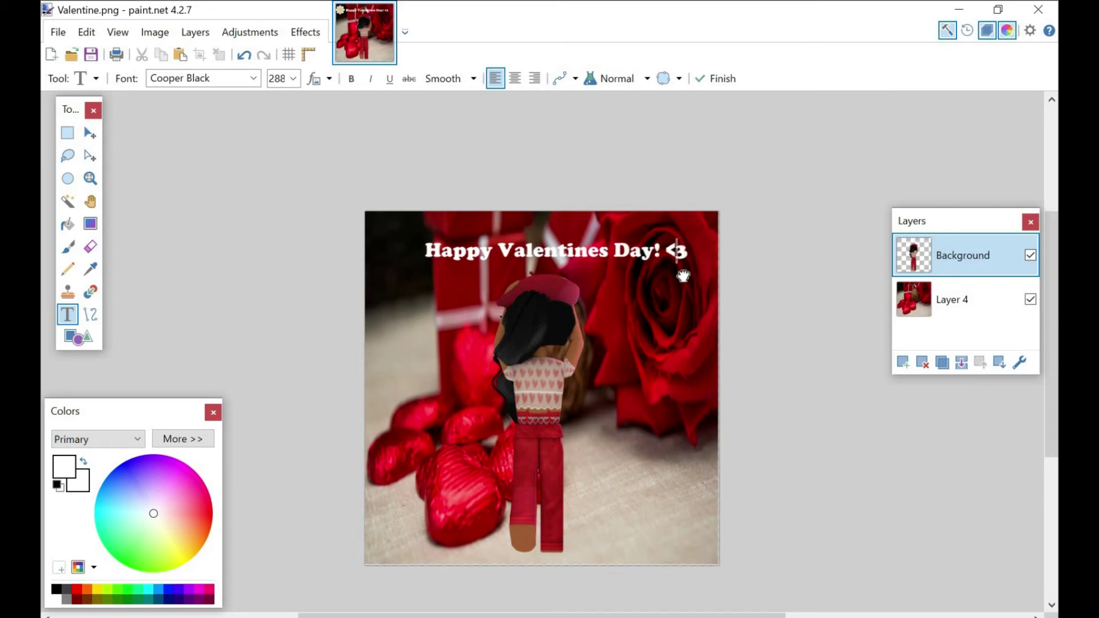
drag(684, 276, 683, 275)
- Set the greeting's font size to 300 and centre the text above the character's head
double_click(282, 79)
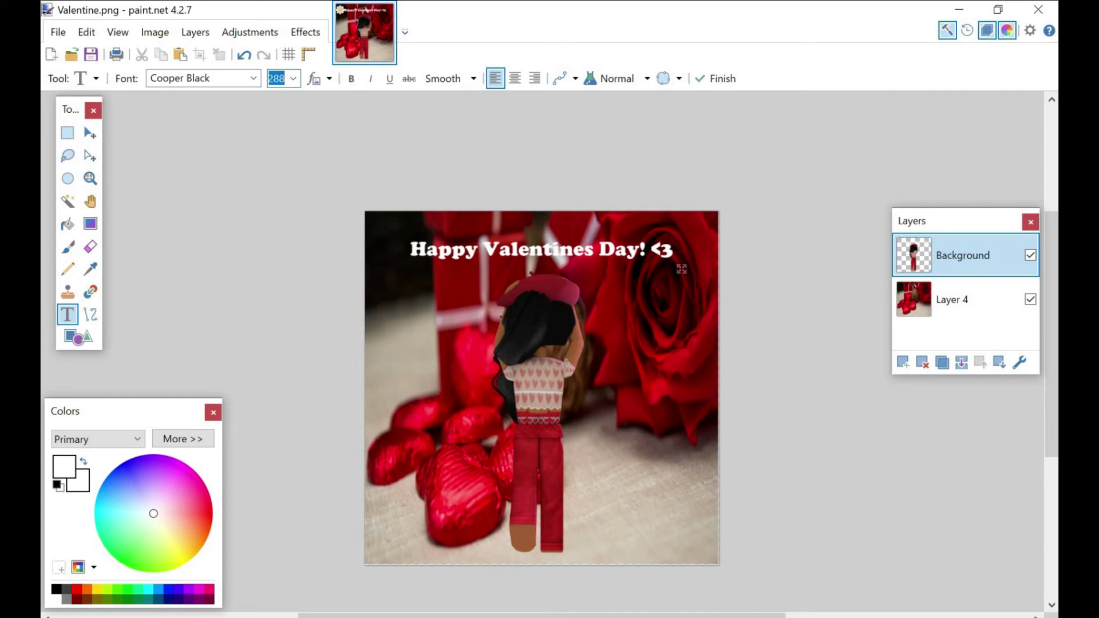
text(300)
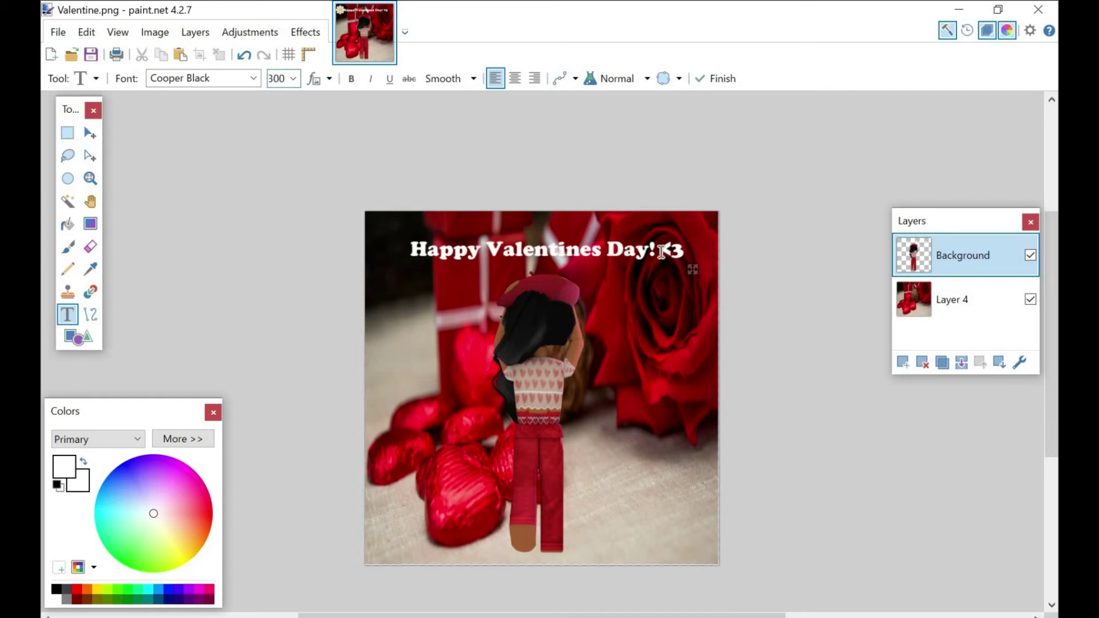
drag(692, 271, 688, 267)
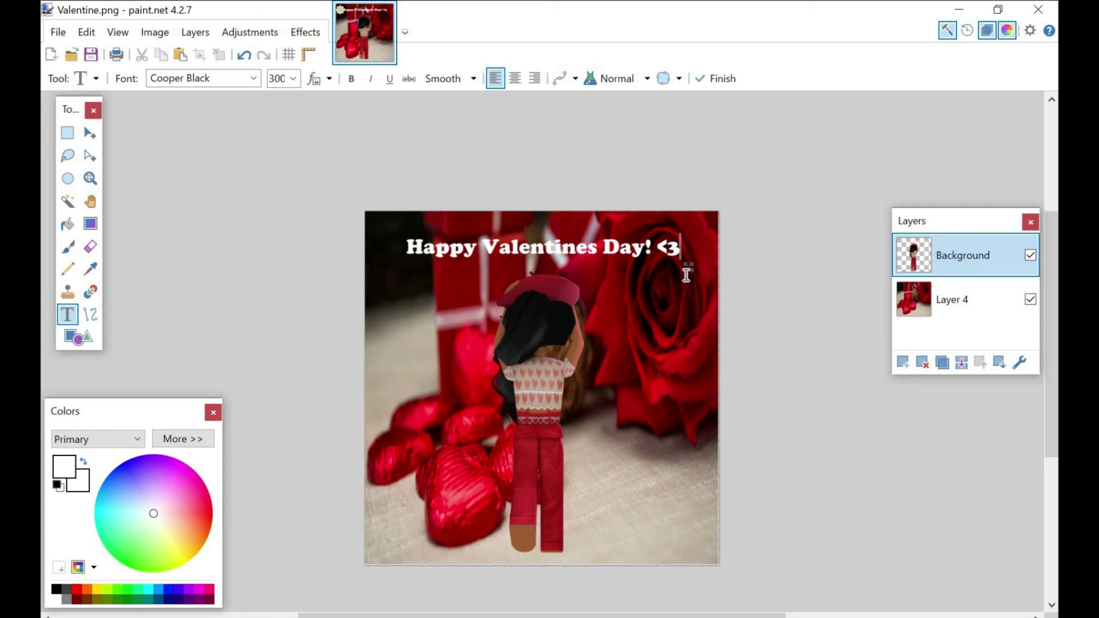
drag(689, 268, 685, 263)
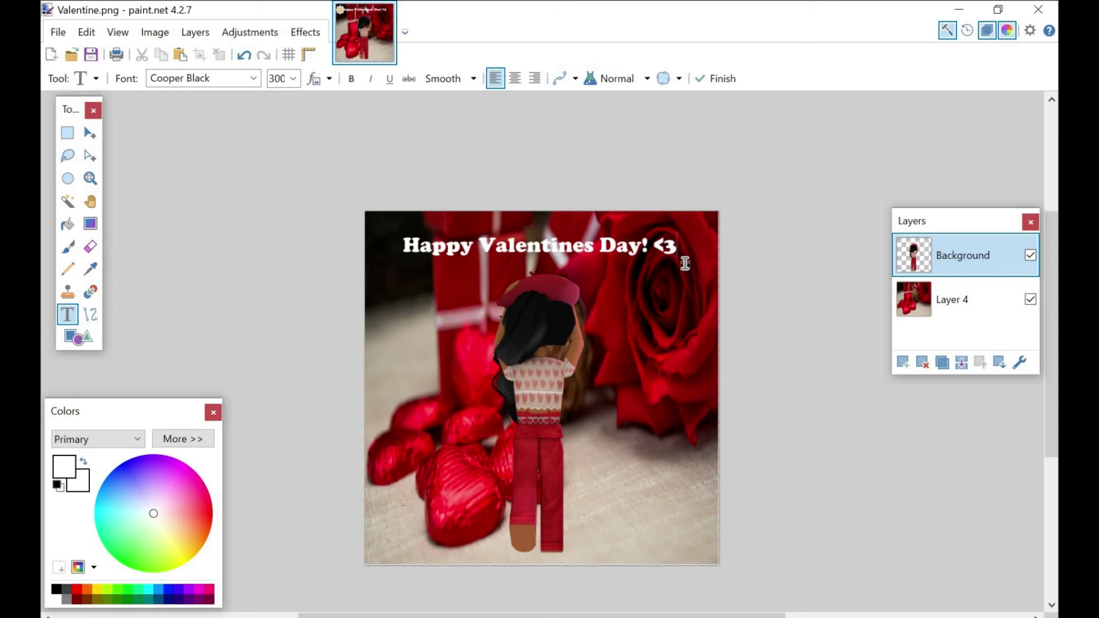
- Add a new layer and write "Happy Valentines Day! <3" in red on it, slightly offset over the white greeting
click(903, 363)
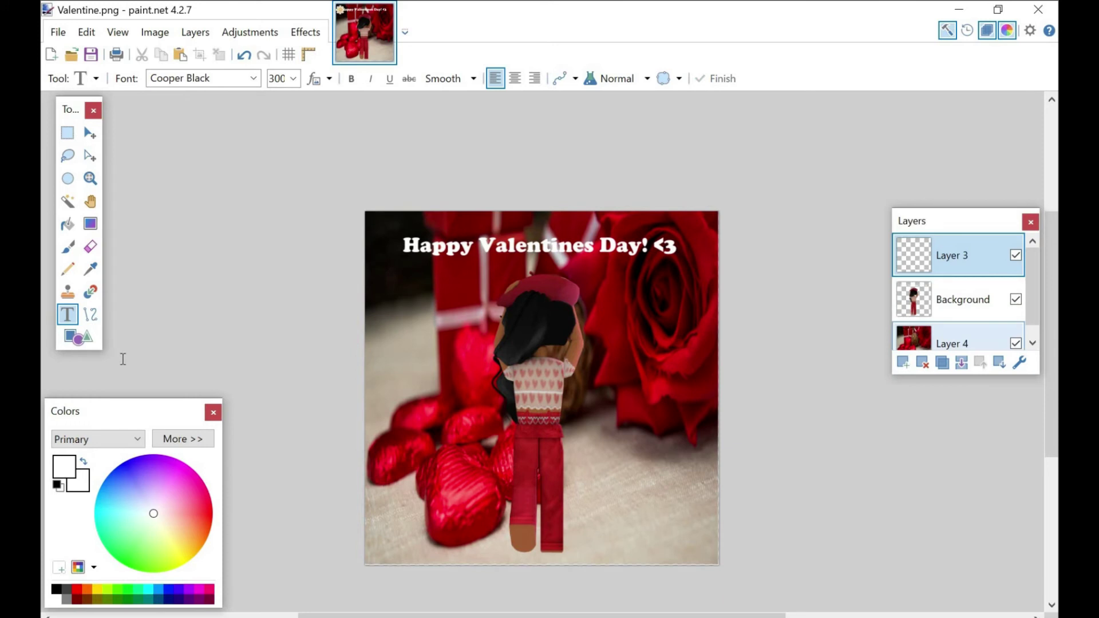
click(77, 588)
click(396, 246)
text(Happy Valentines D)
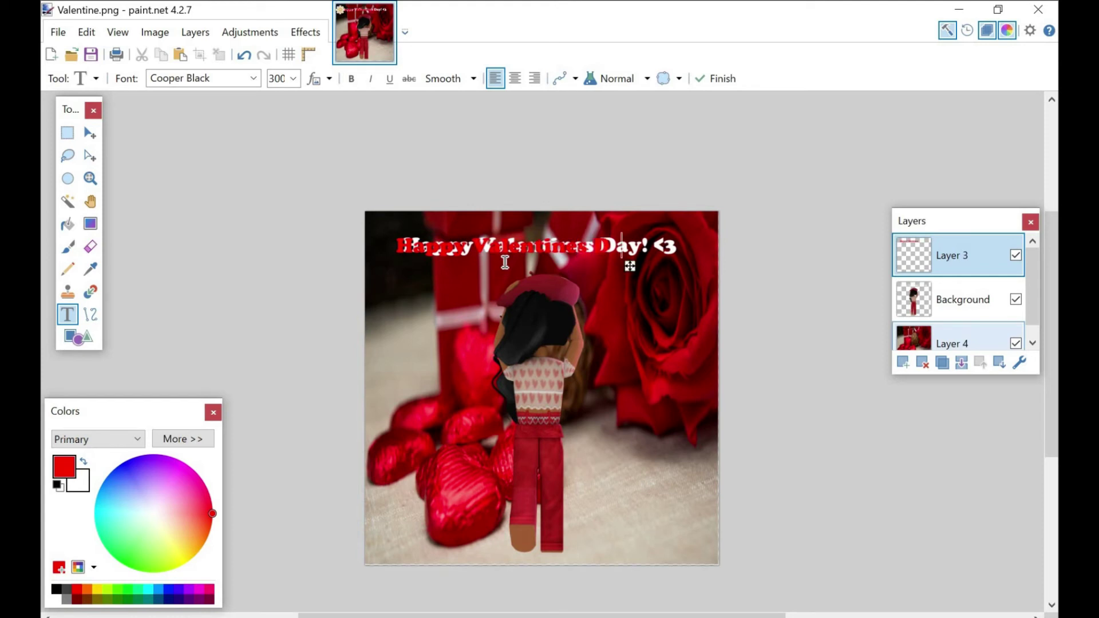
text(ay! <3)
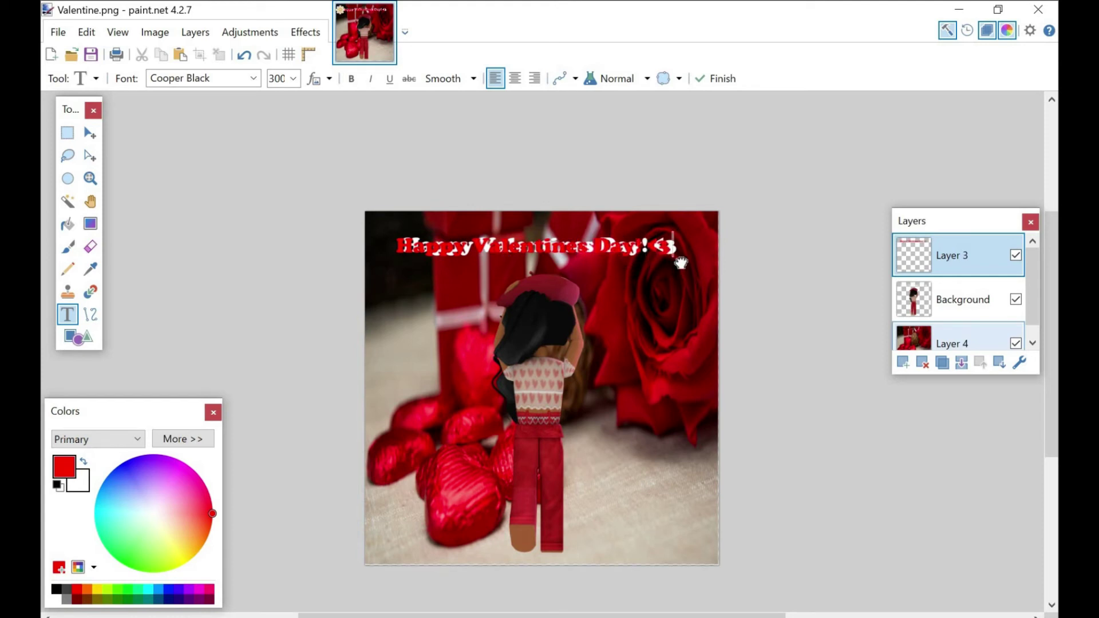
drag(680, 263, 678, 262)
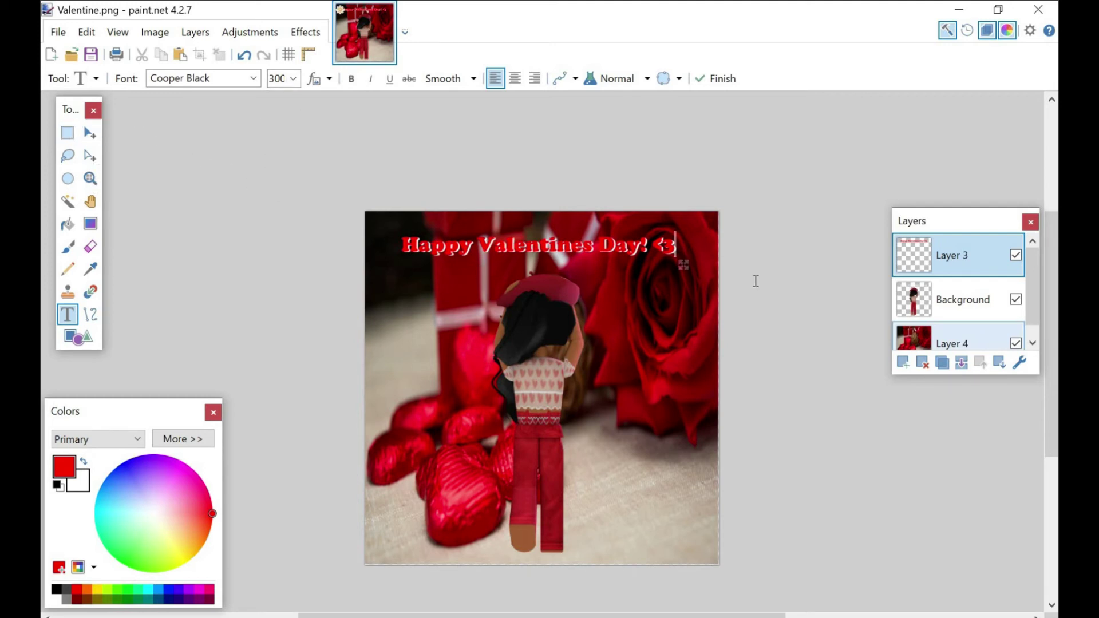
- Stretch the rose photo on Layer 4 slightly past the canvas's lower-right corner and deselect it
click(965, 338)
click(89, 133)
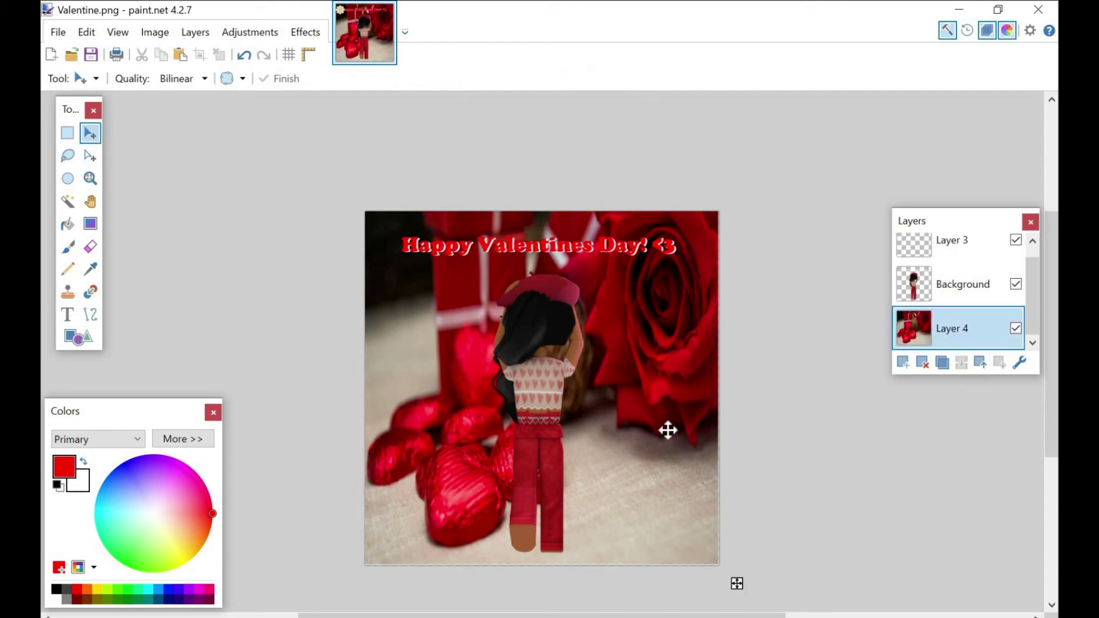
drag(719, 565, 722, 569)
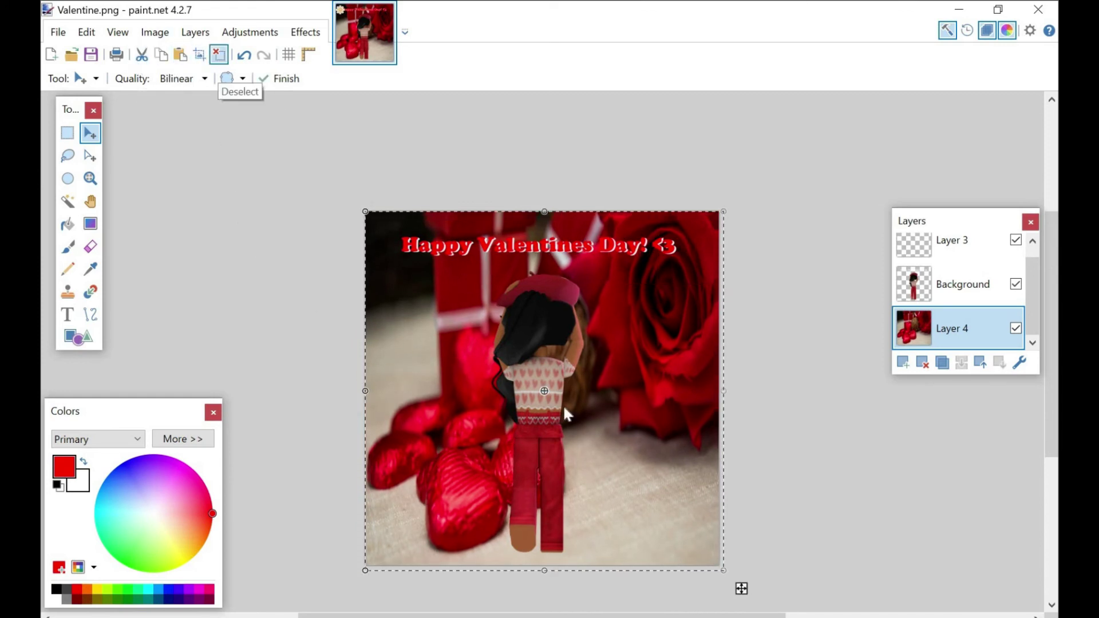
key(ctrl+d)
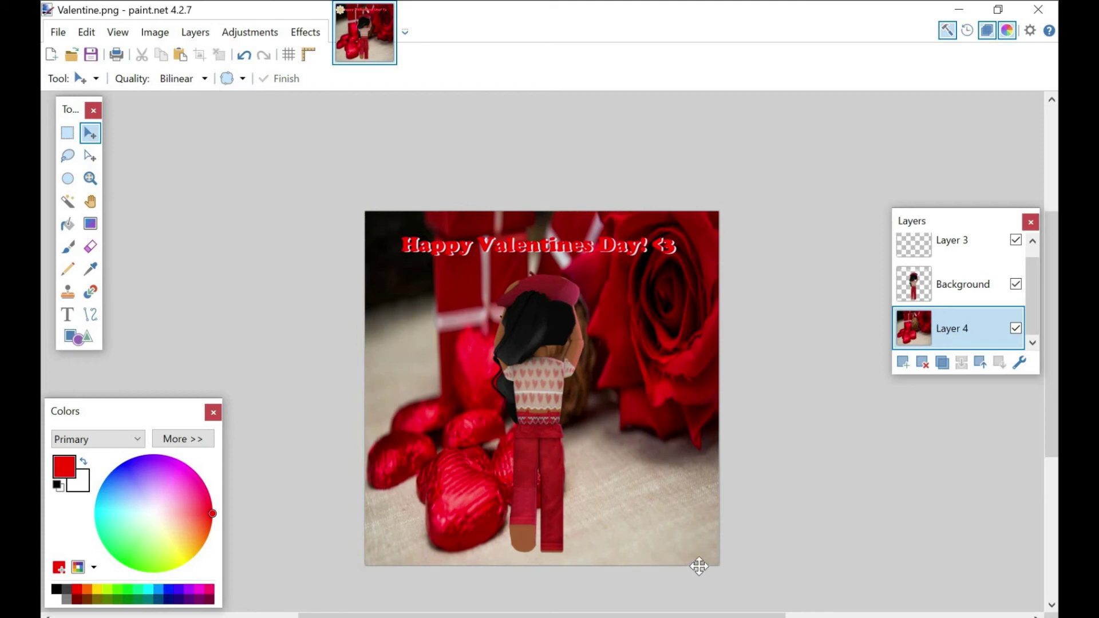
click(51, 54)
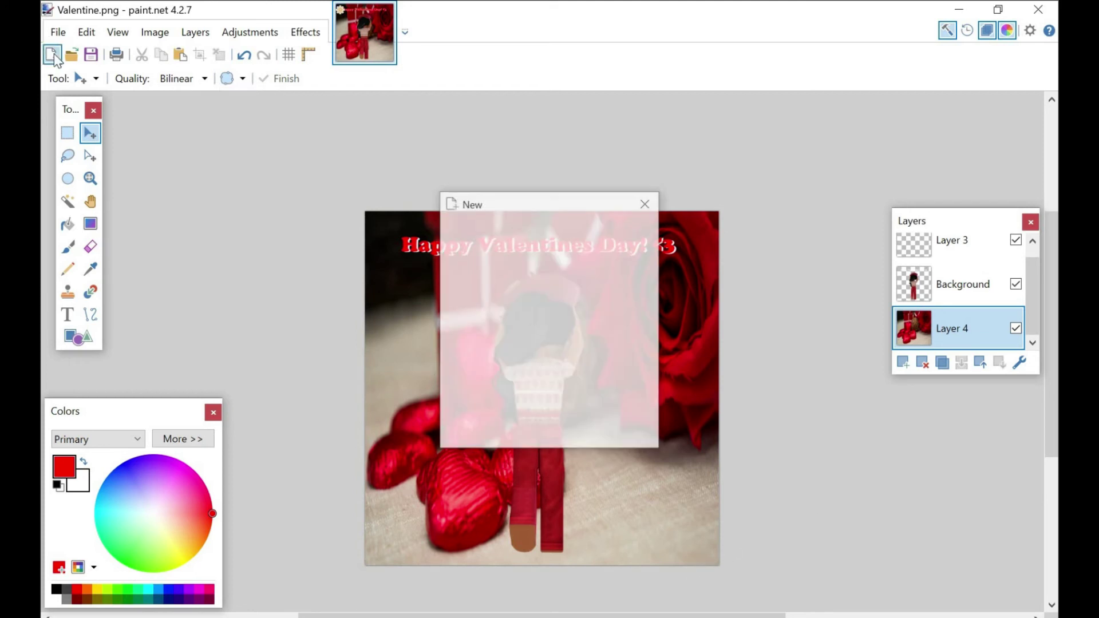
key(BackSpace)
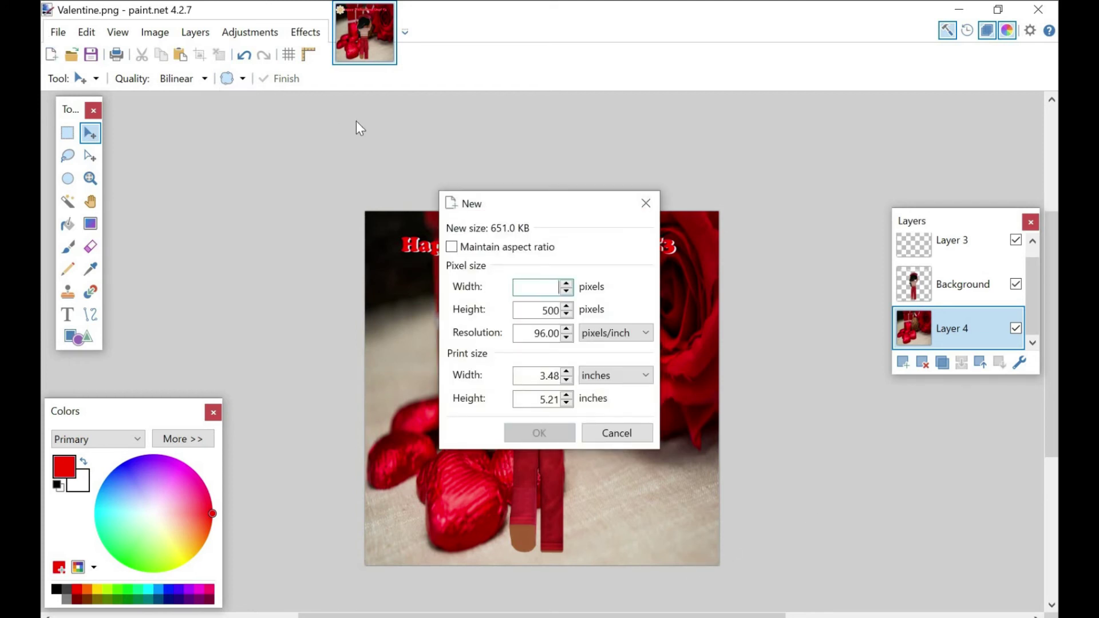
click(629, 435)
- Create a new image at the suggested size and paste the copied Happy Valentine's Day picture frame into it
click(51, 54)
click(540, 433)
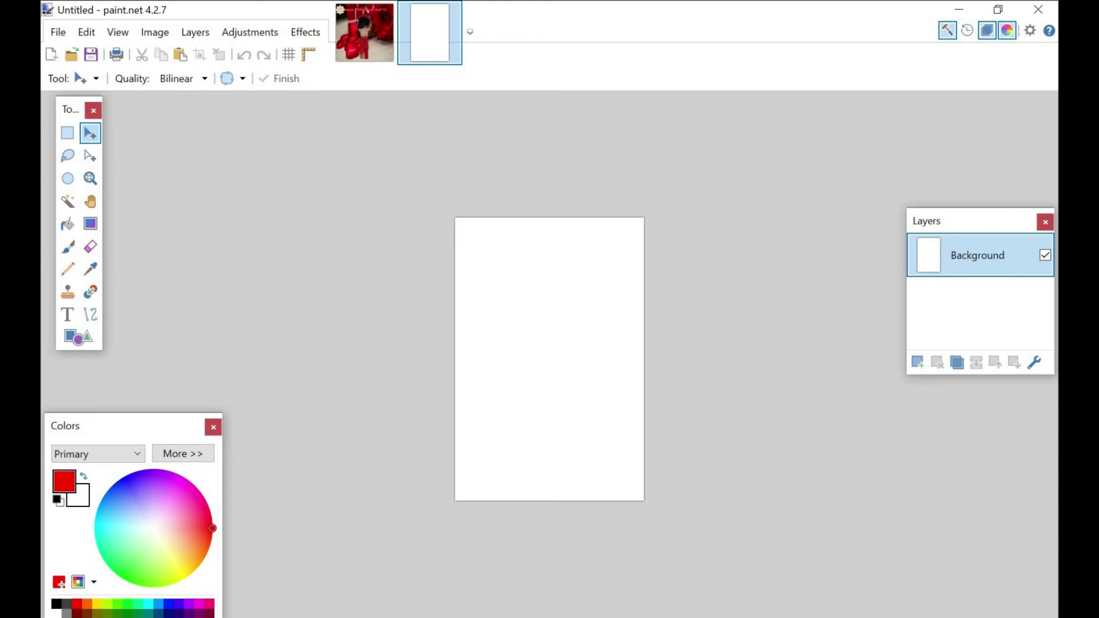
click(179, 56)
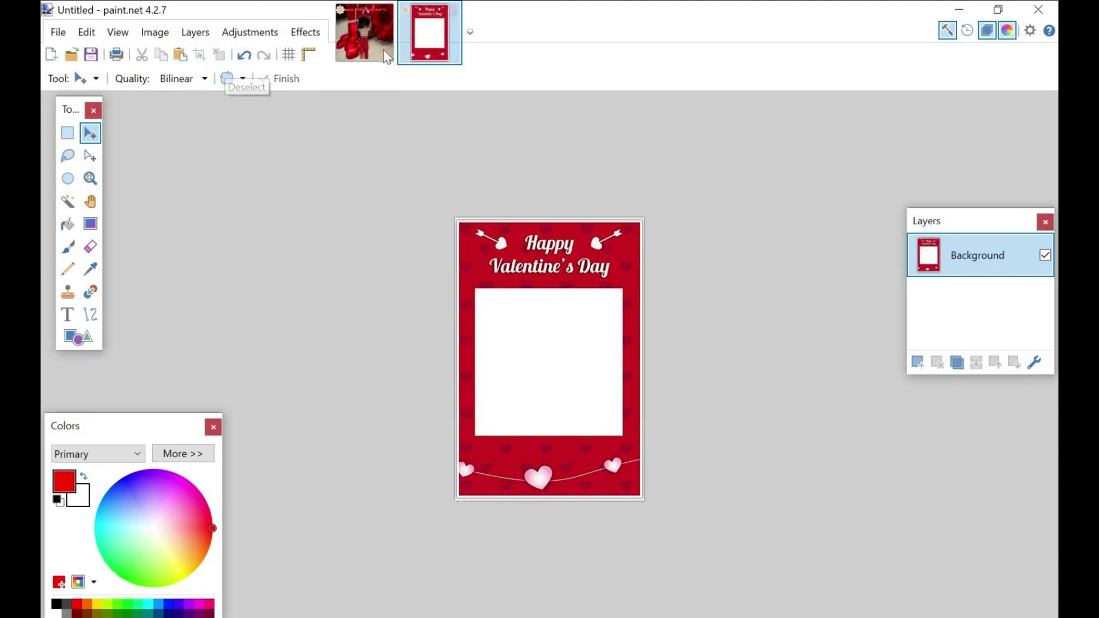
click(393, 55)
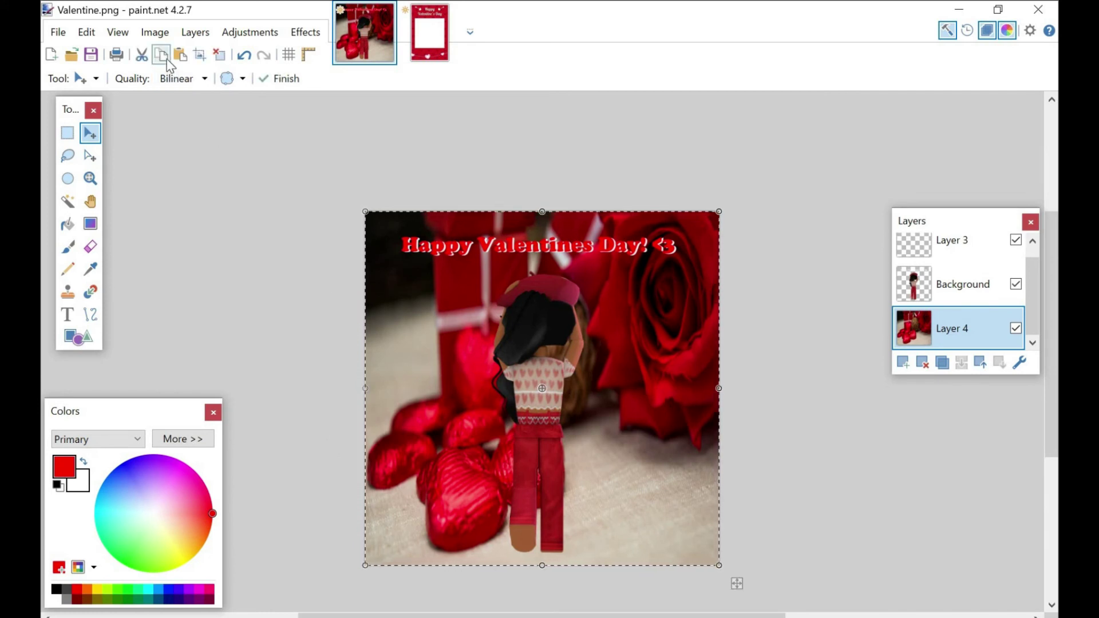
click(165, 57)
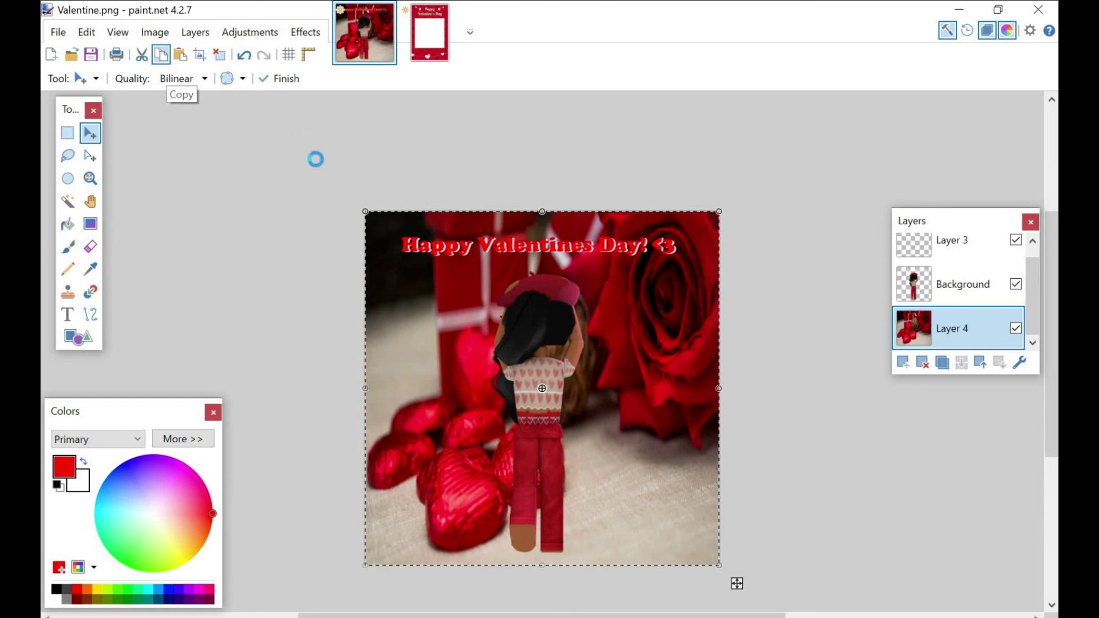
key(alt+Tab)
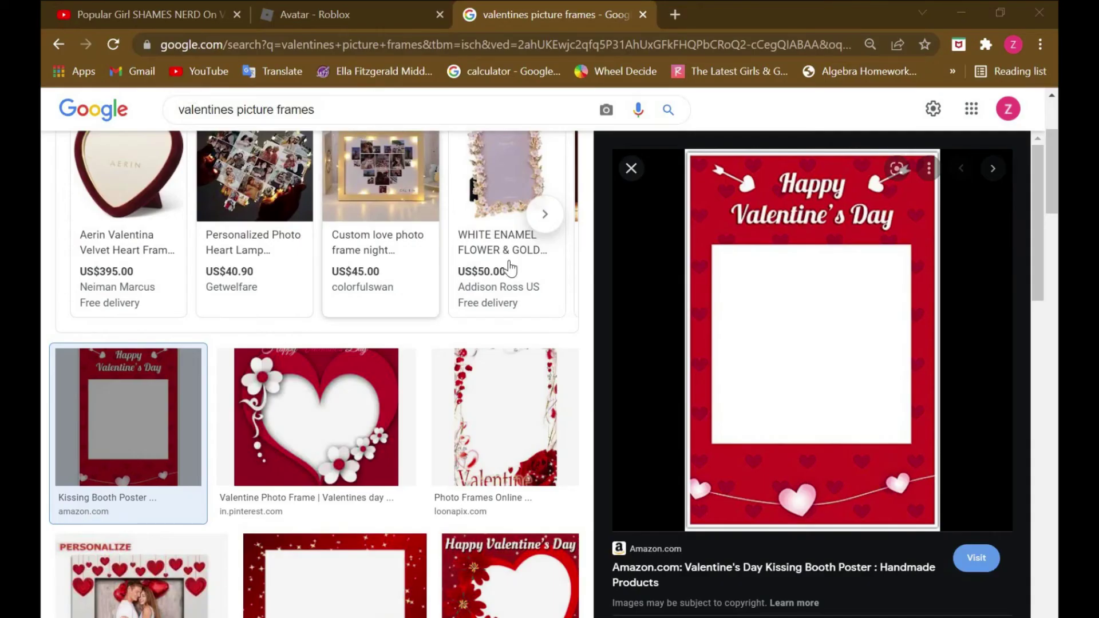
key(alt+Tab)
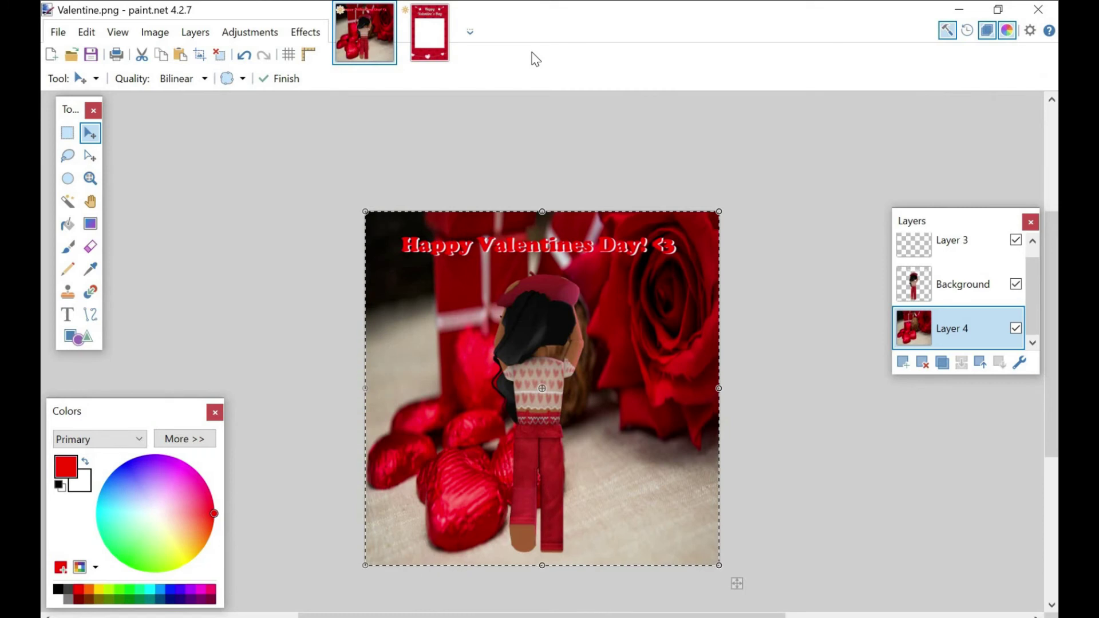
key(ctrl+alt+v)
click(179, 55)
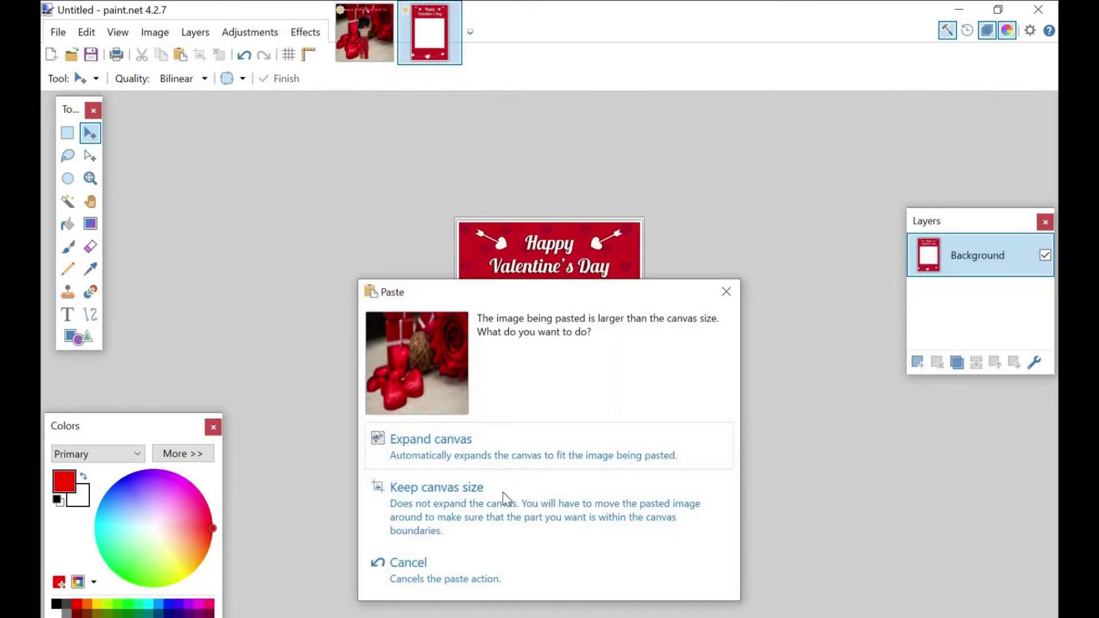
click(723, 292)
click(378, 57)
key(ctrl+shift+v)
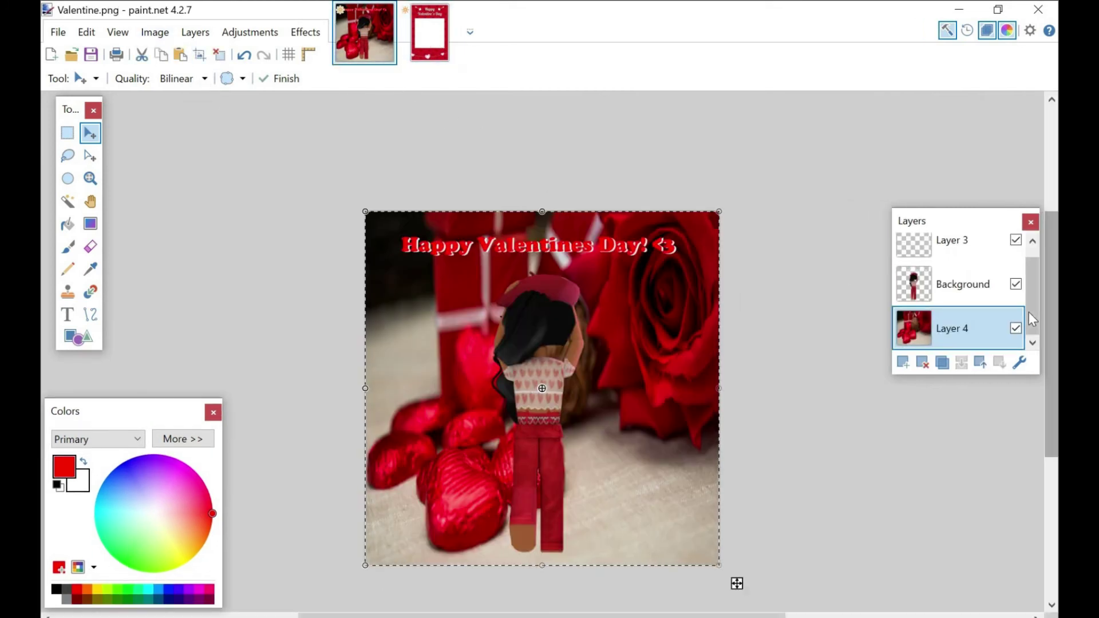
- Merge Layer 3 and the character's Background layer down into Layer 4 in Valentine.png
click(950, 256)
click(961, 363)
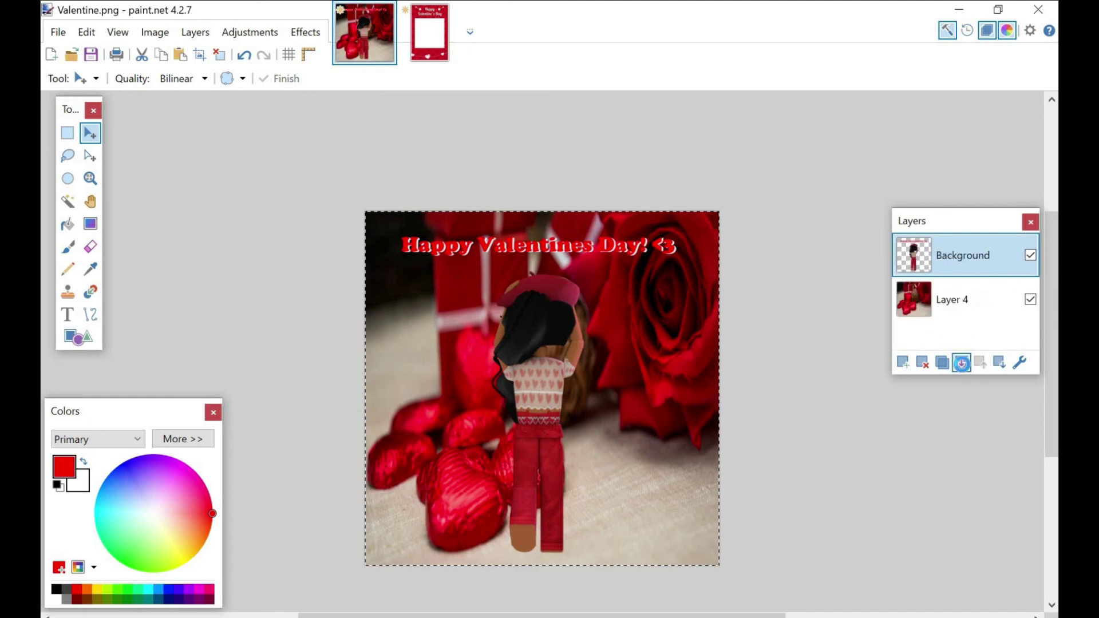
key(ctrl+m)
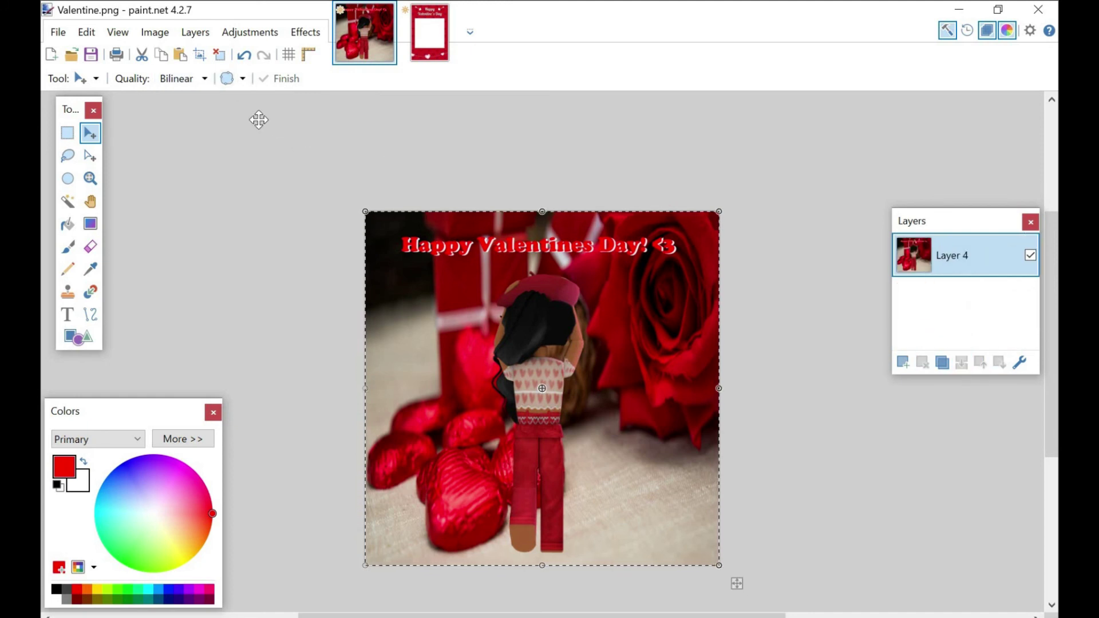
- Copy the entire merged Valentine.png picture and paste it into the untitled frame image, keeping the canvas size
click(219, 54)
key(ctrl+a)
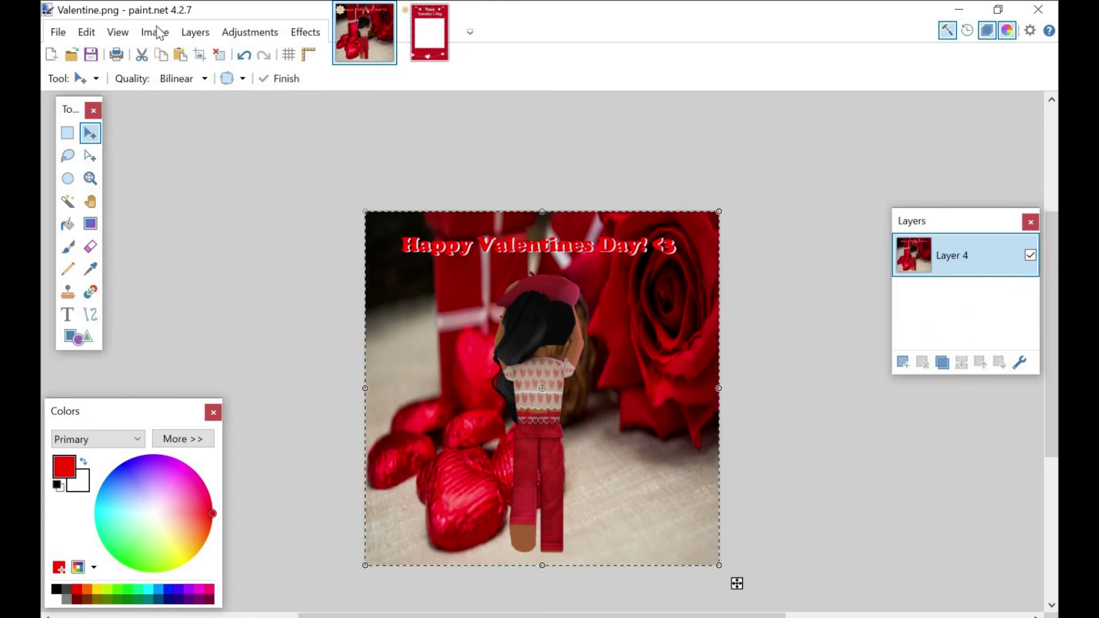
click(161, 54)
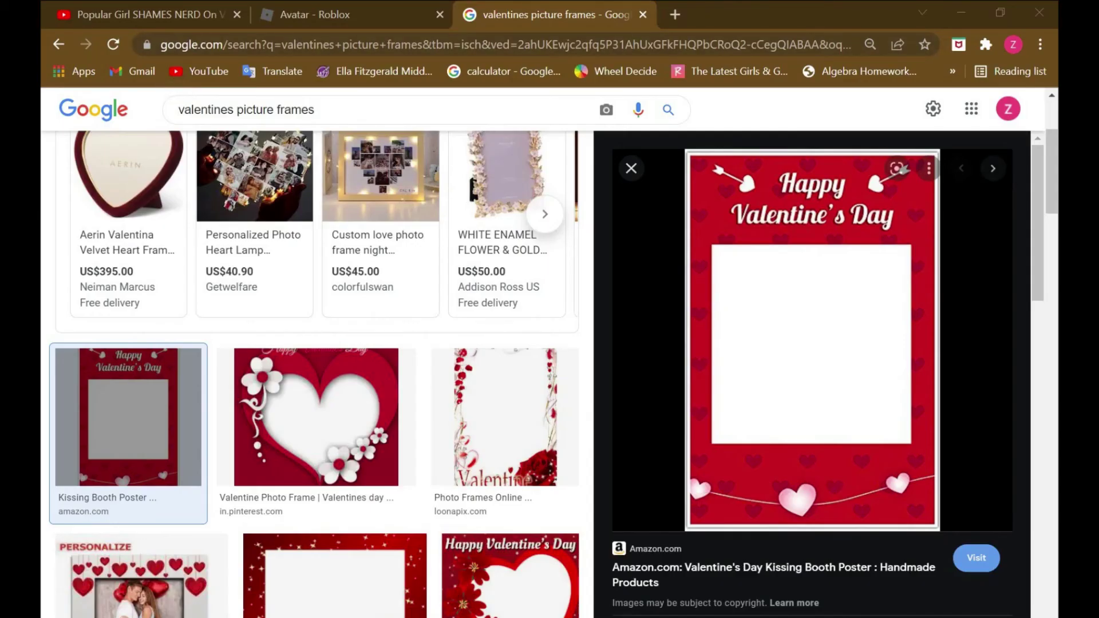
mouse_move(734, 616)
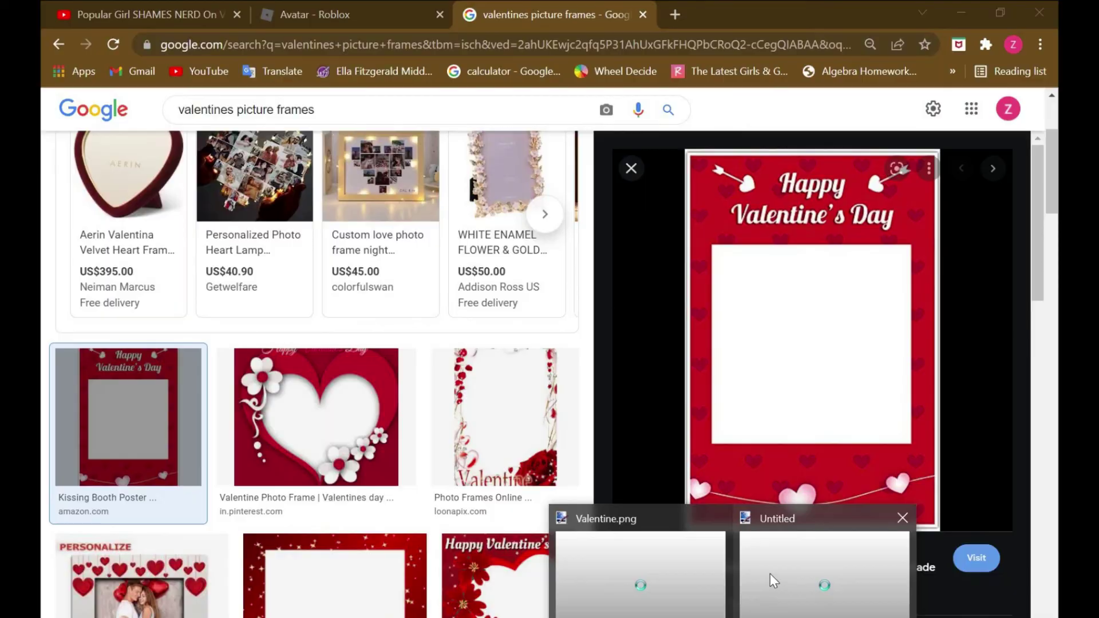
click(770, 576)
click(179, 54)
click(515, 485)
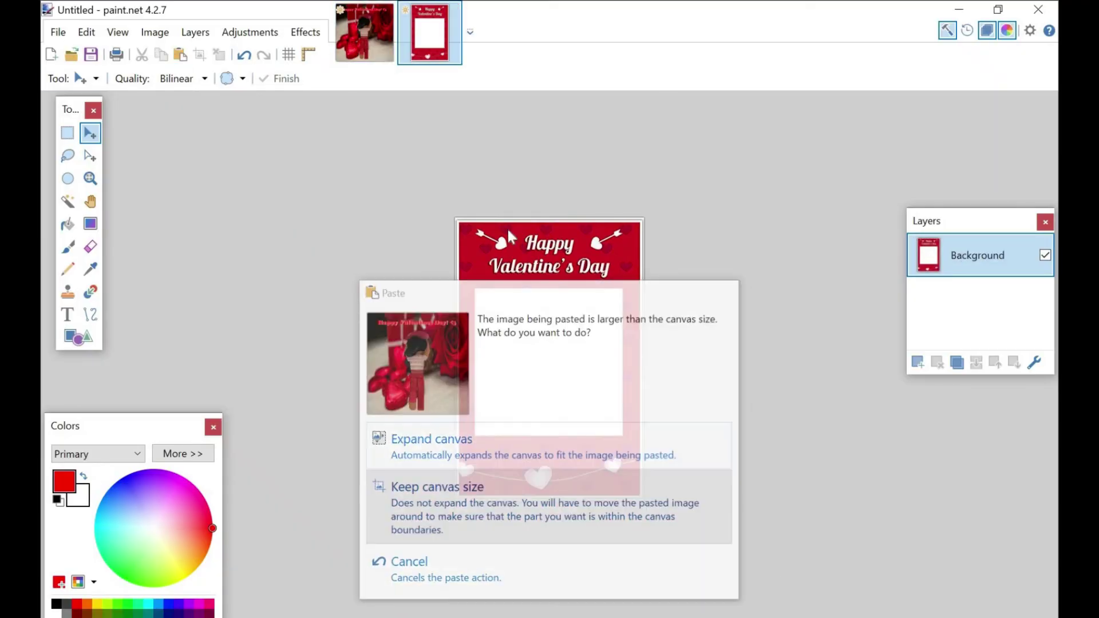
- Shrink and move the pasted picture to fill the frame's white window exactly, and deselect it
drag(507, 228, 611, 479)
drag(649, 531, 623, 379)
drag(549, 458, 562, 432)
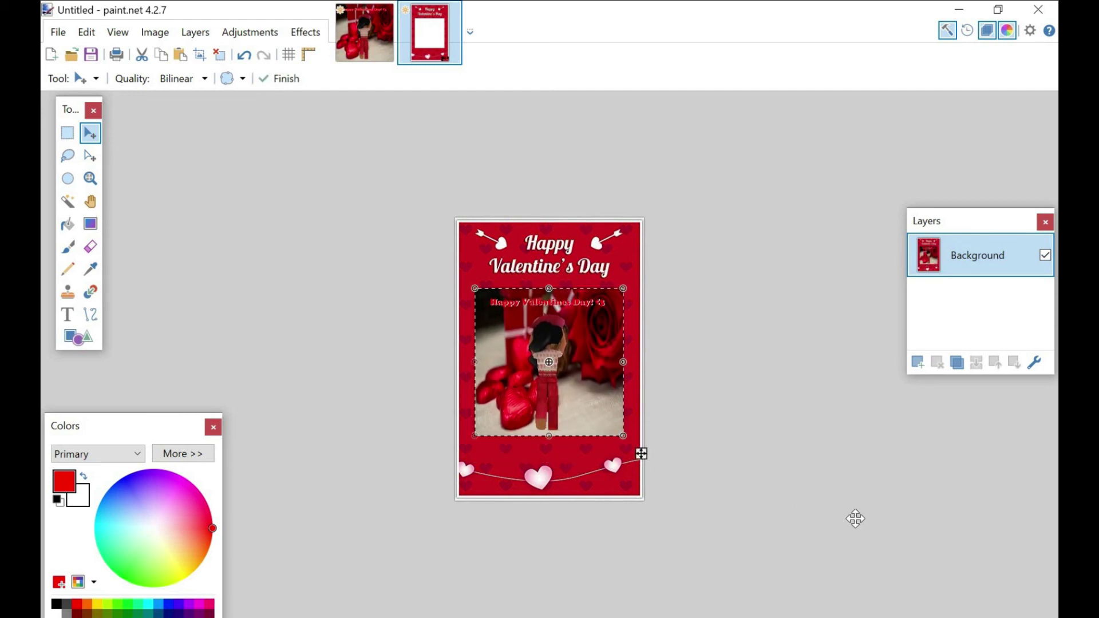
click(221, 60)
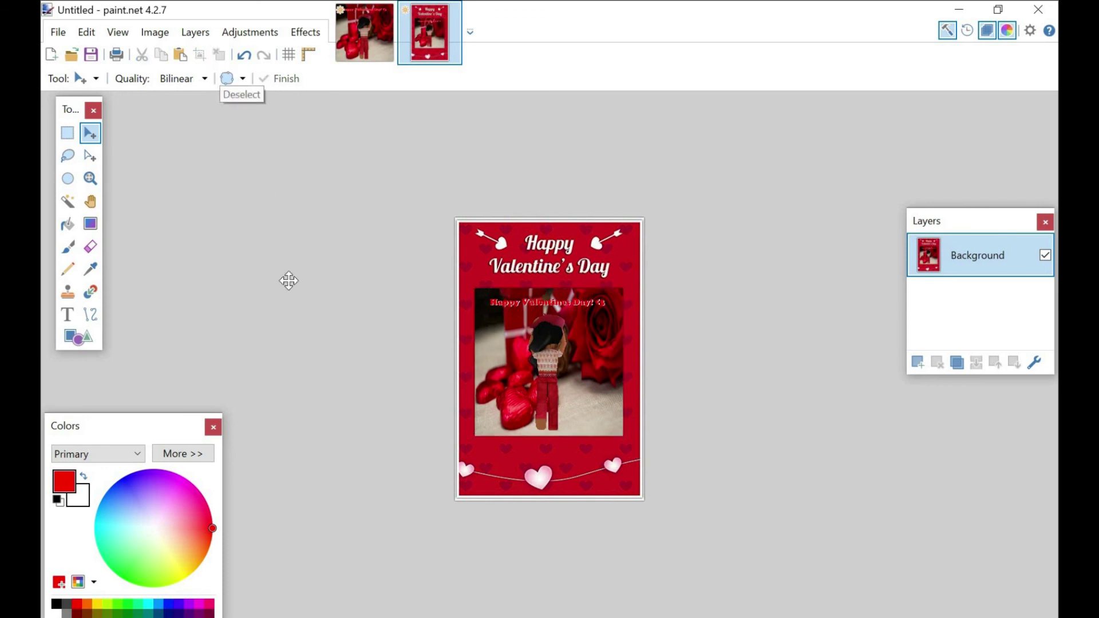